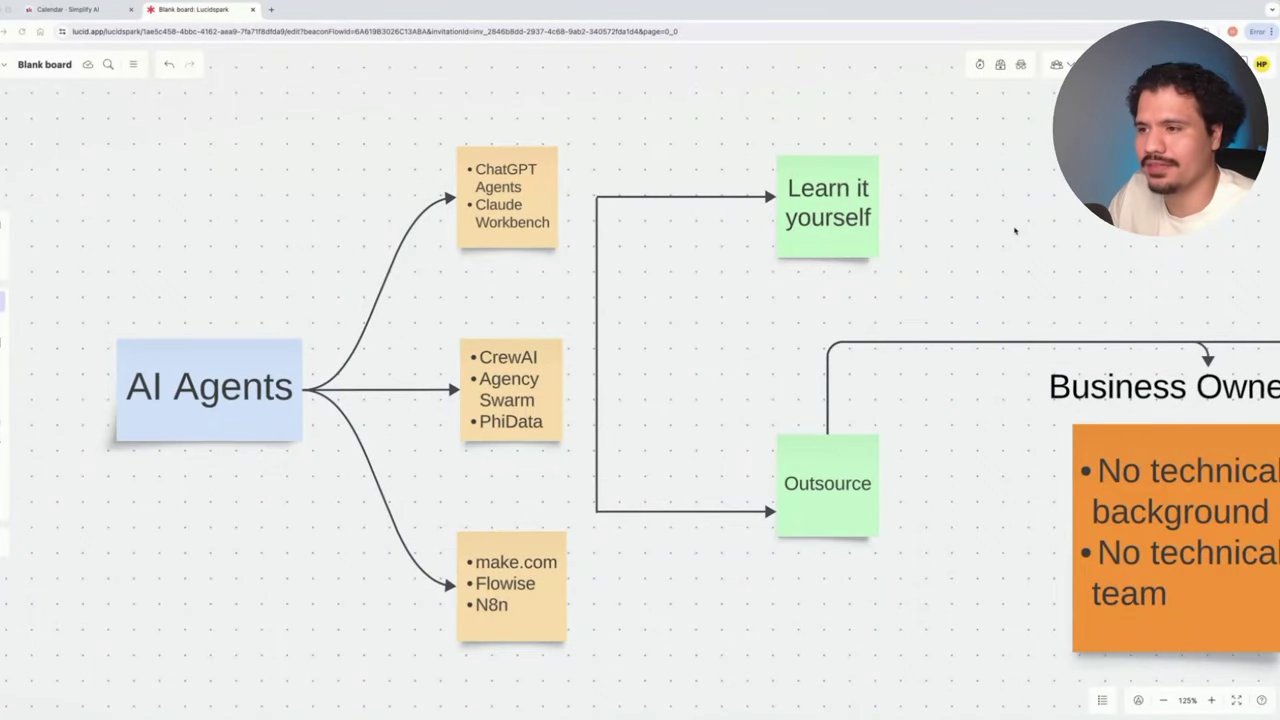
Scroll the canvas right and down to show the Business Owner 1–3 notes beside Outsource
scroll(966, 259, left, 2)
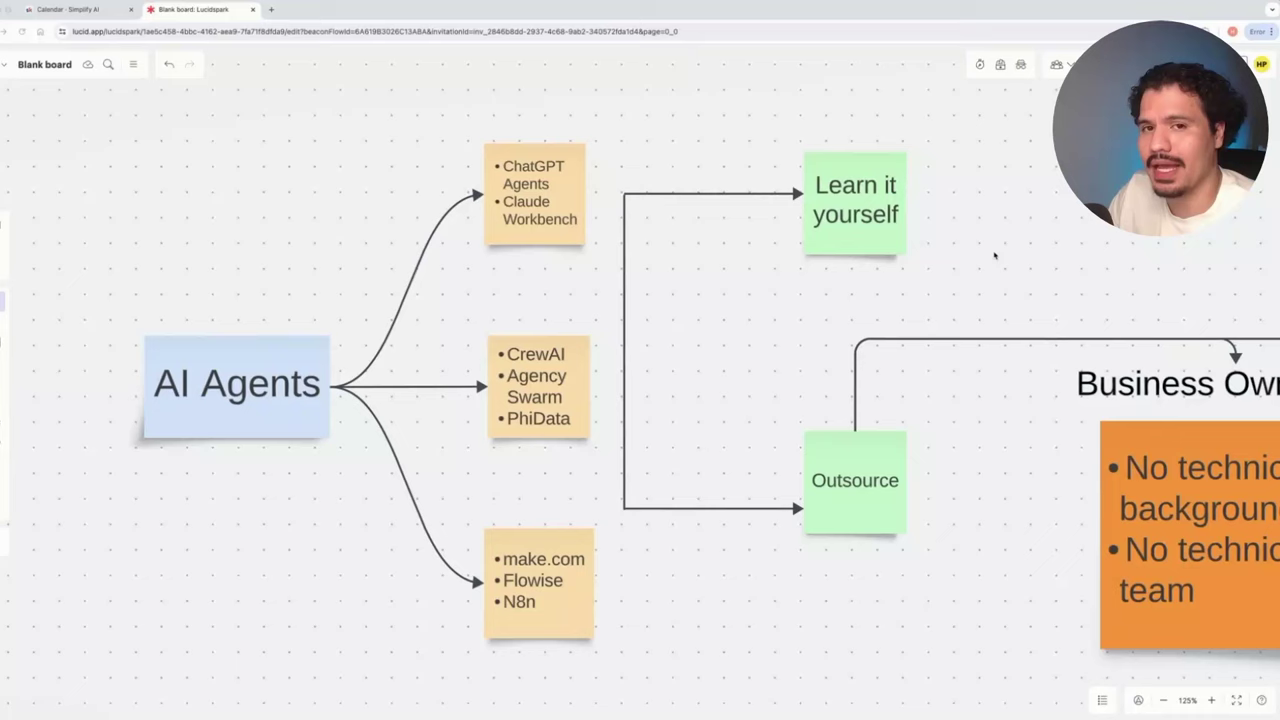
scroll(767, 263, left, 3)
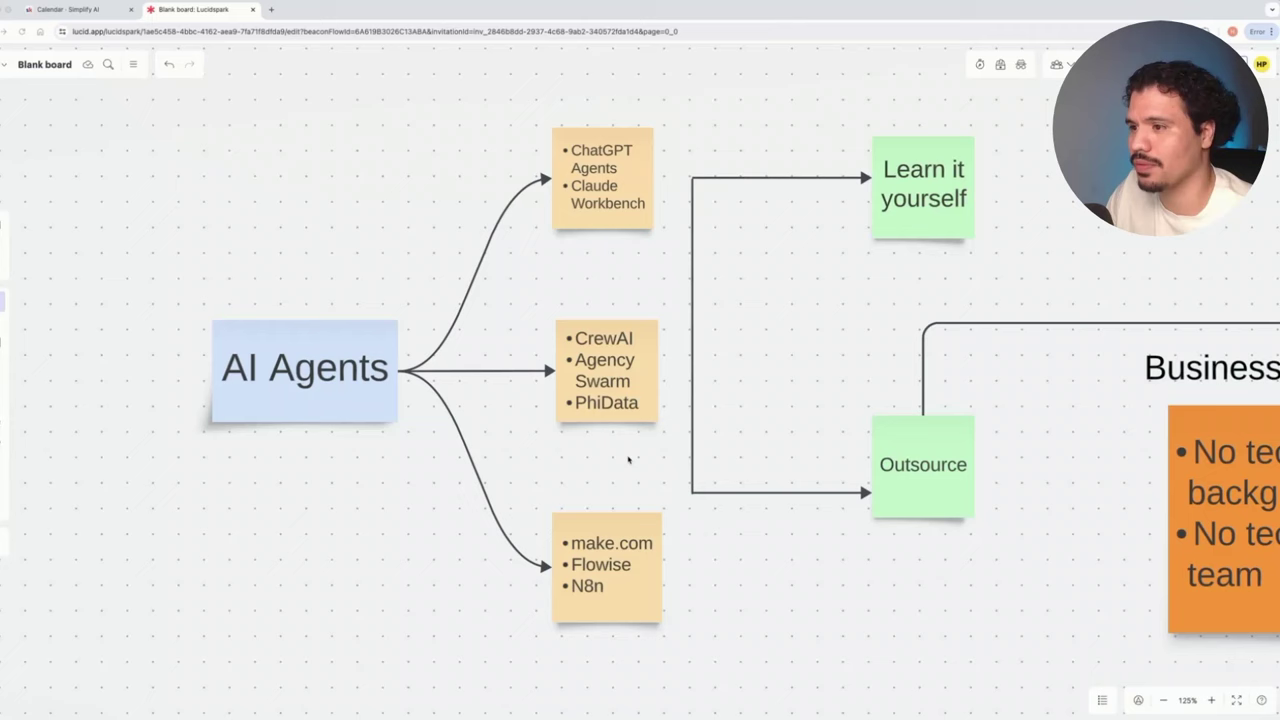
scroll(603, 450, down, 1)
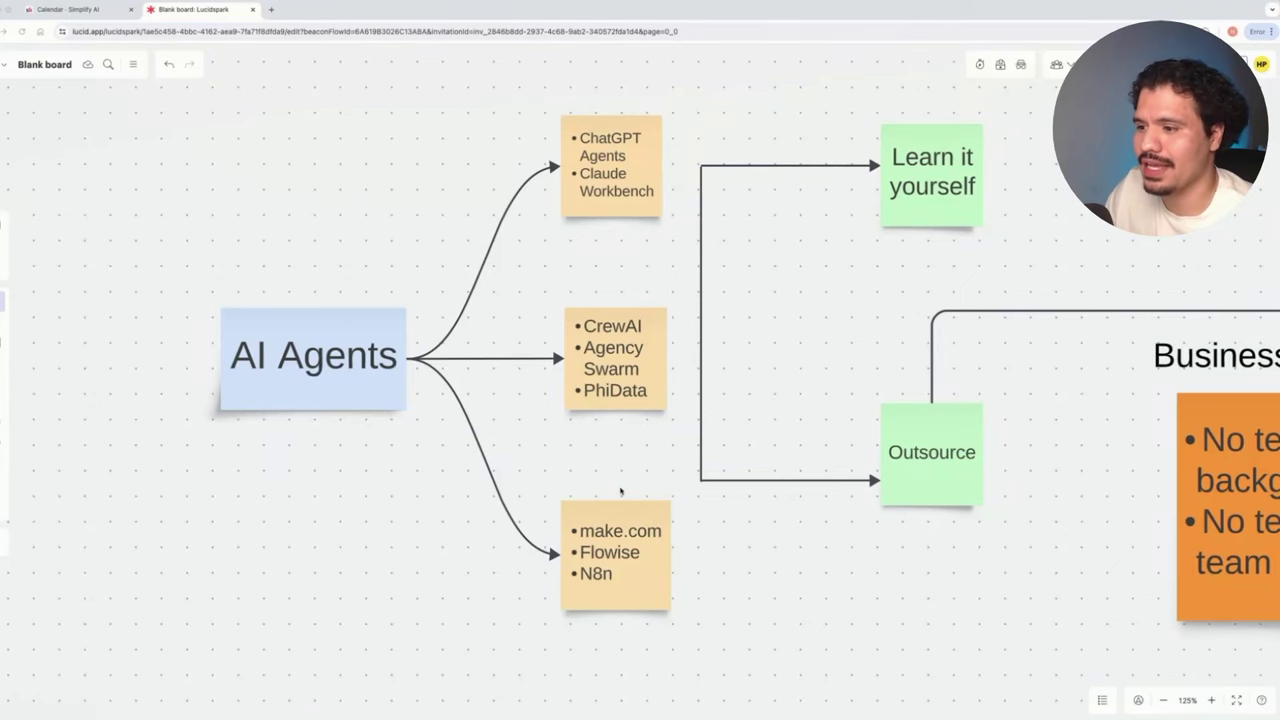
scroll(740, 326, right, 6)
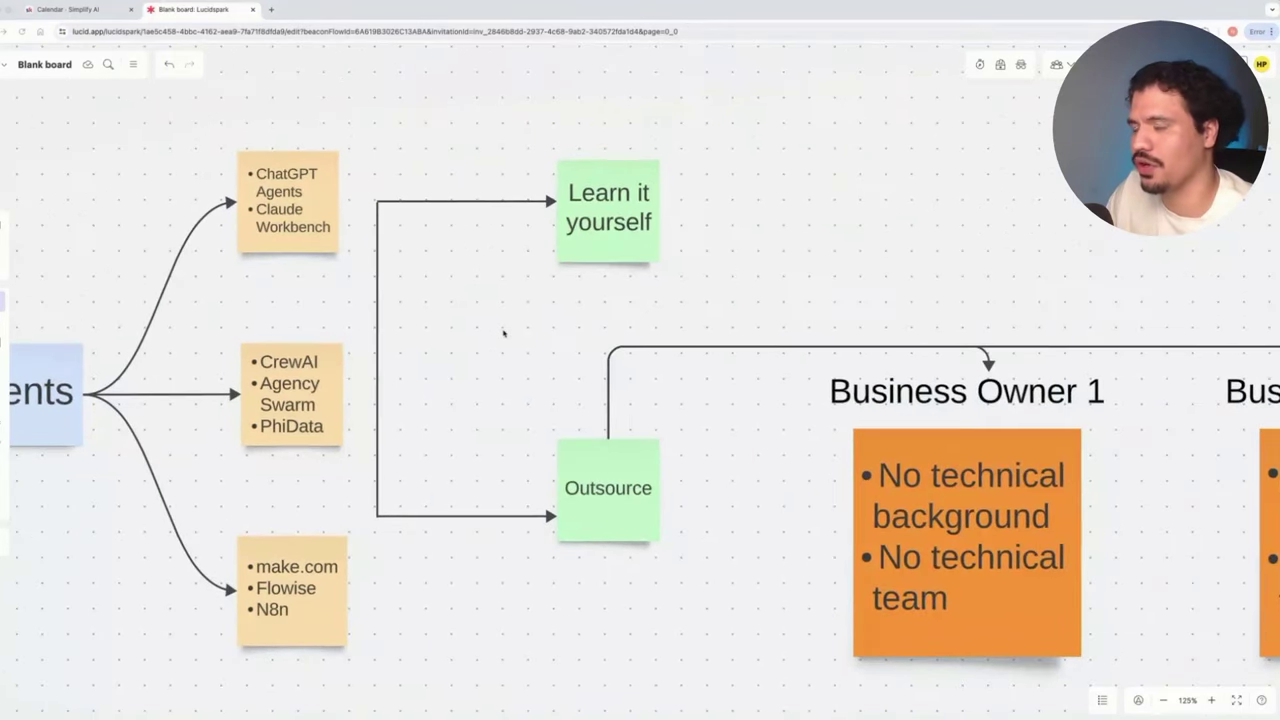
scroll(624, 330, right, 2)
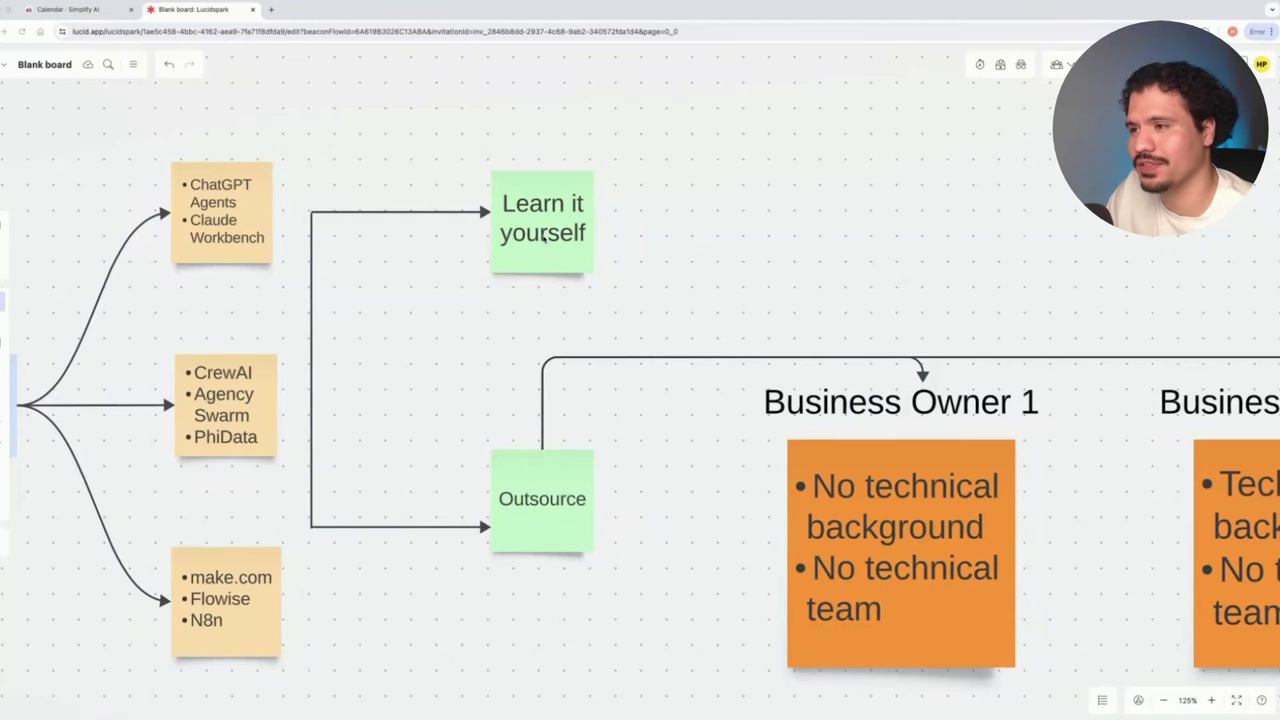
scroll(595, 364, right, 2)
scroll(595, 364, down, 1)
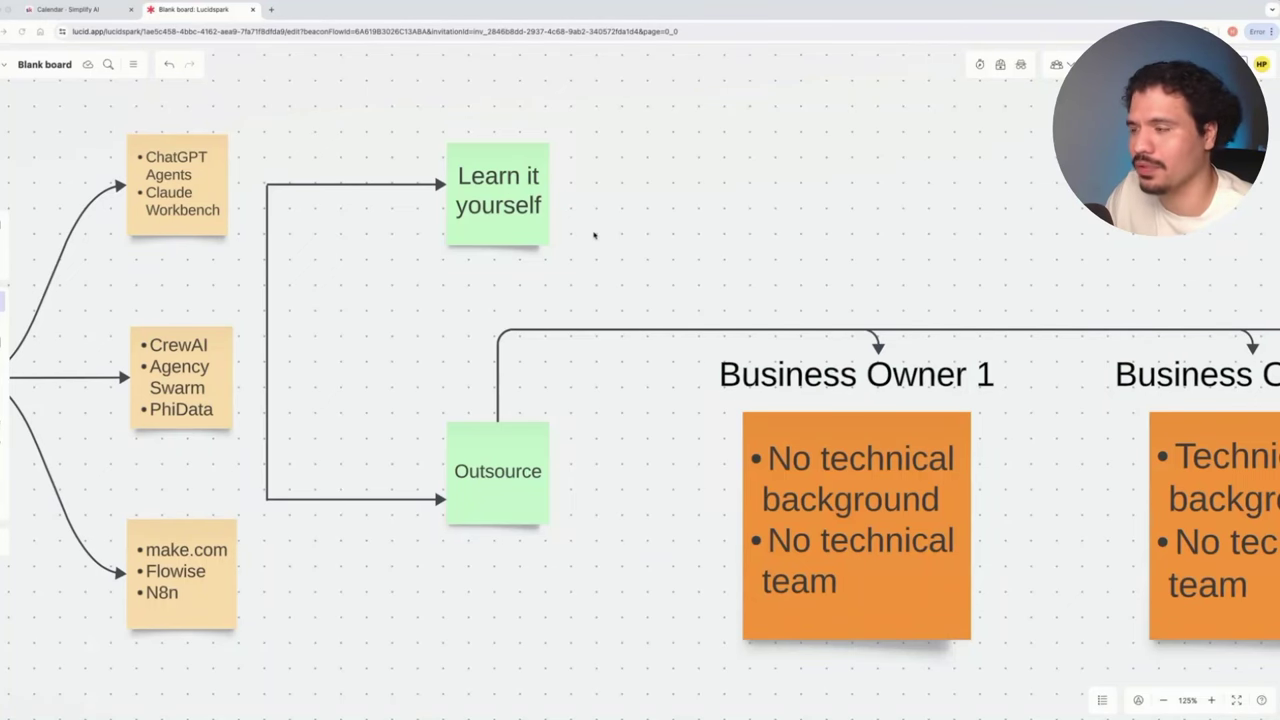
scroll(723, 260, right, 5)
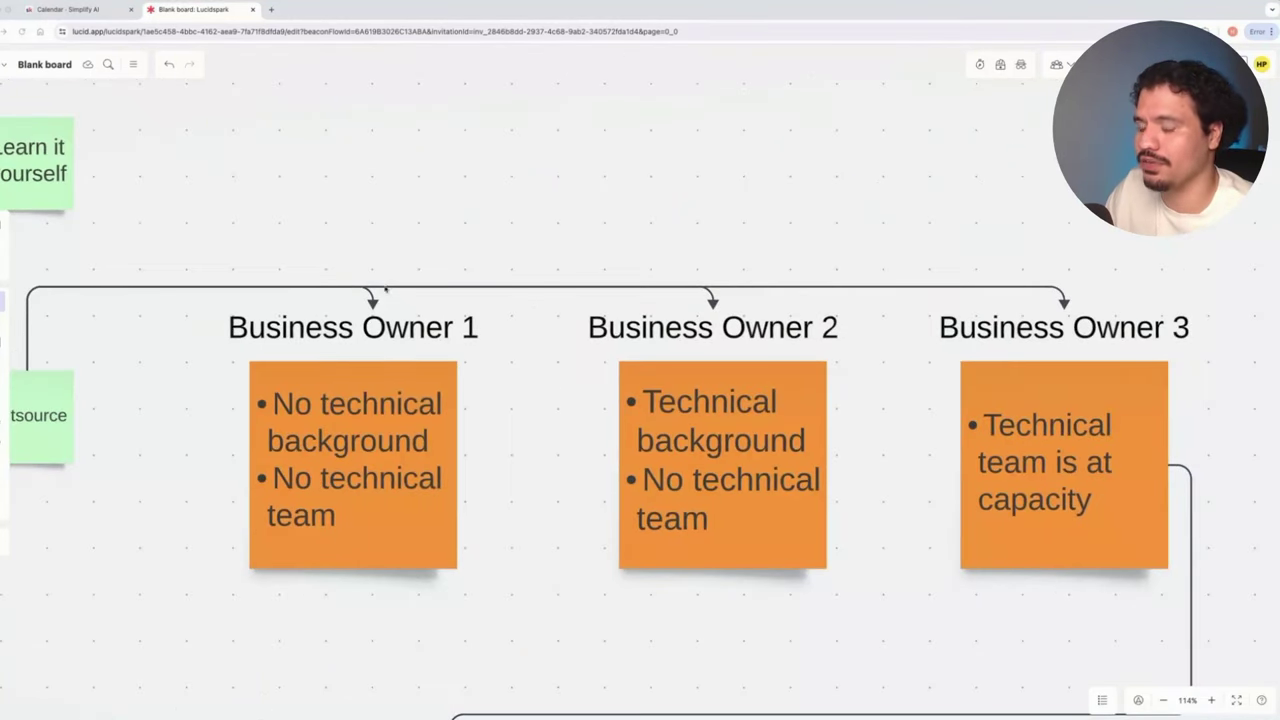
scroll(435, 480, down, 3)
scroll(550, 530, left, 1)
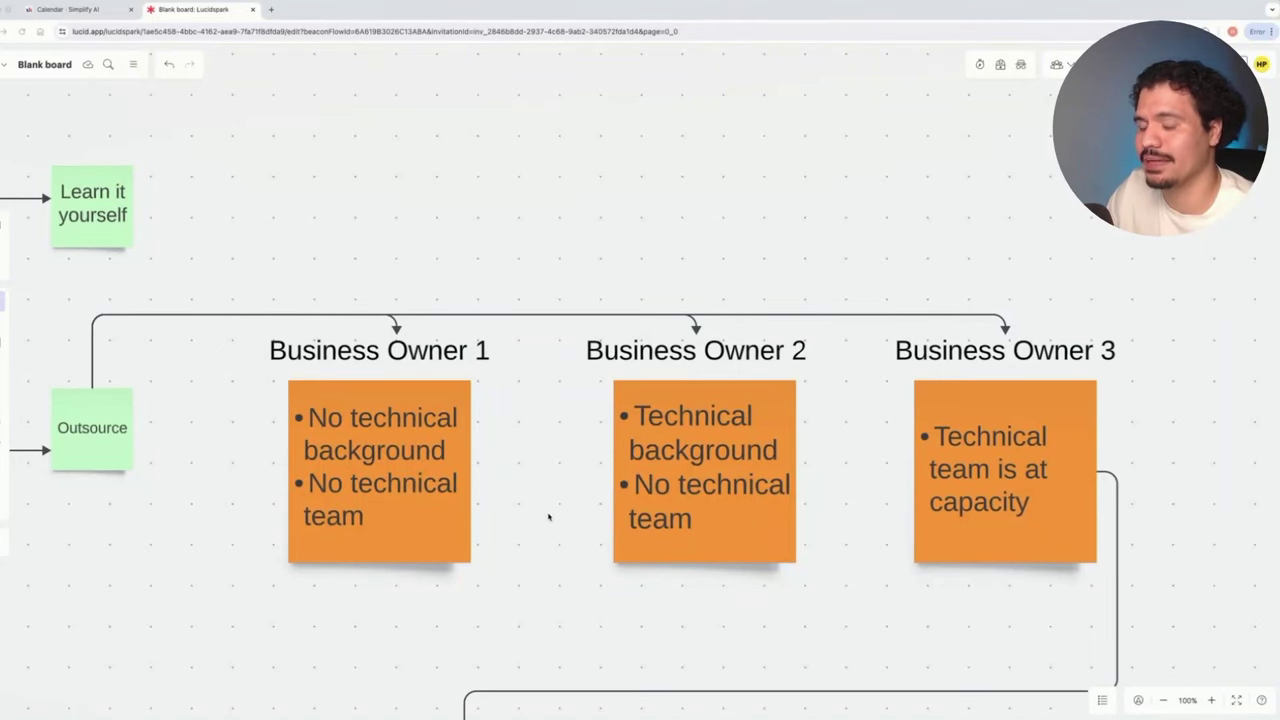
scroll(555, 509, down, 1)
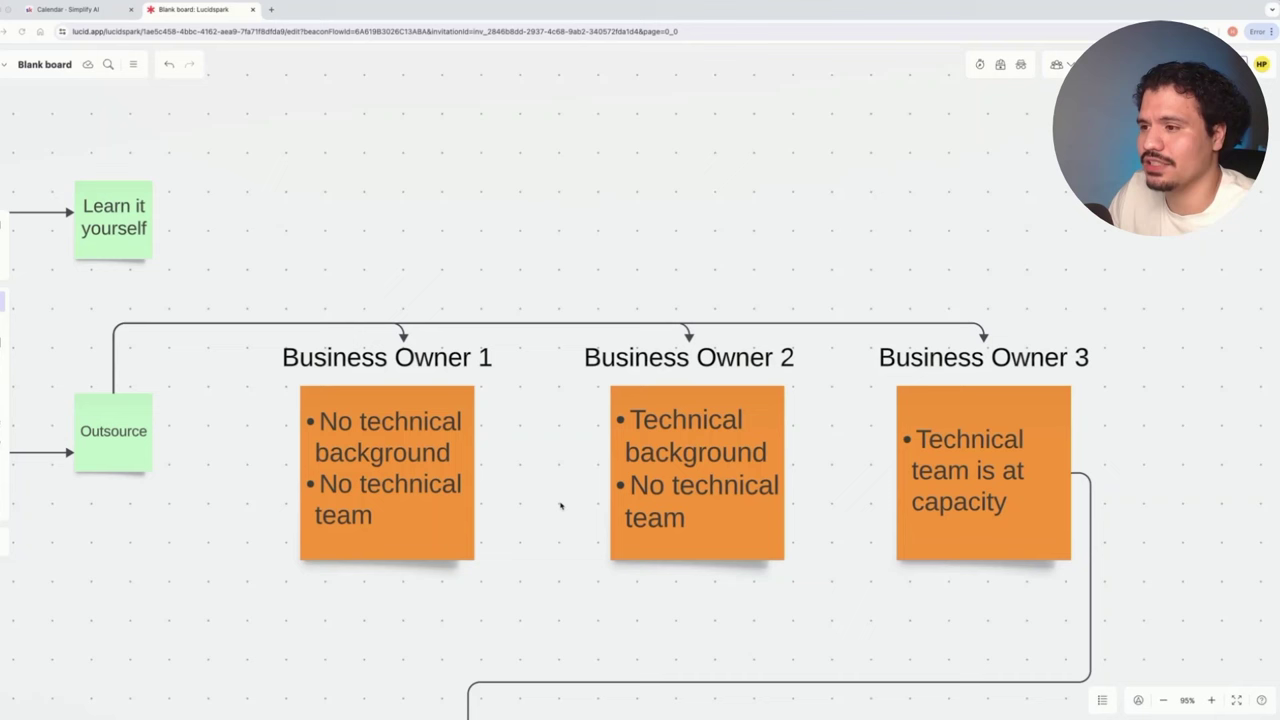
scroll(563, 515, down, 1)
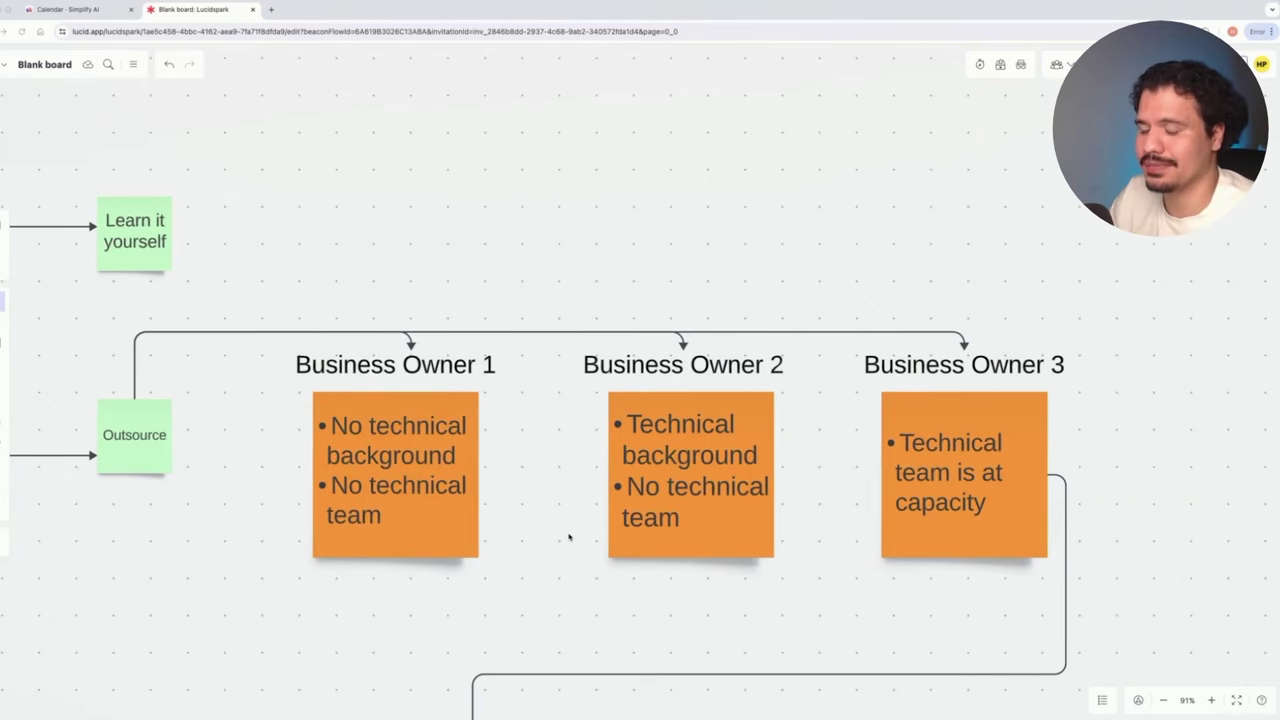
drag(523, 574, 501, 542)
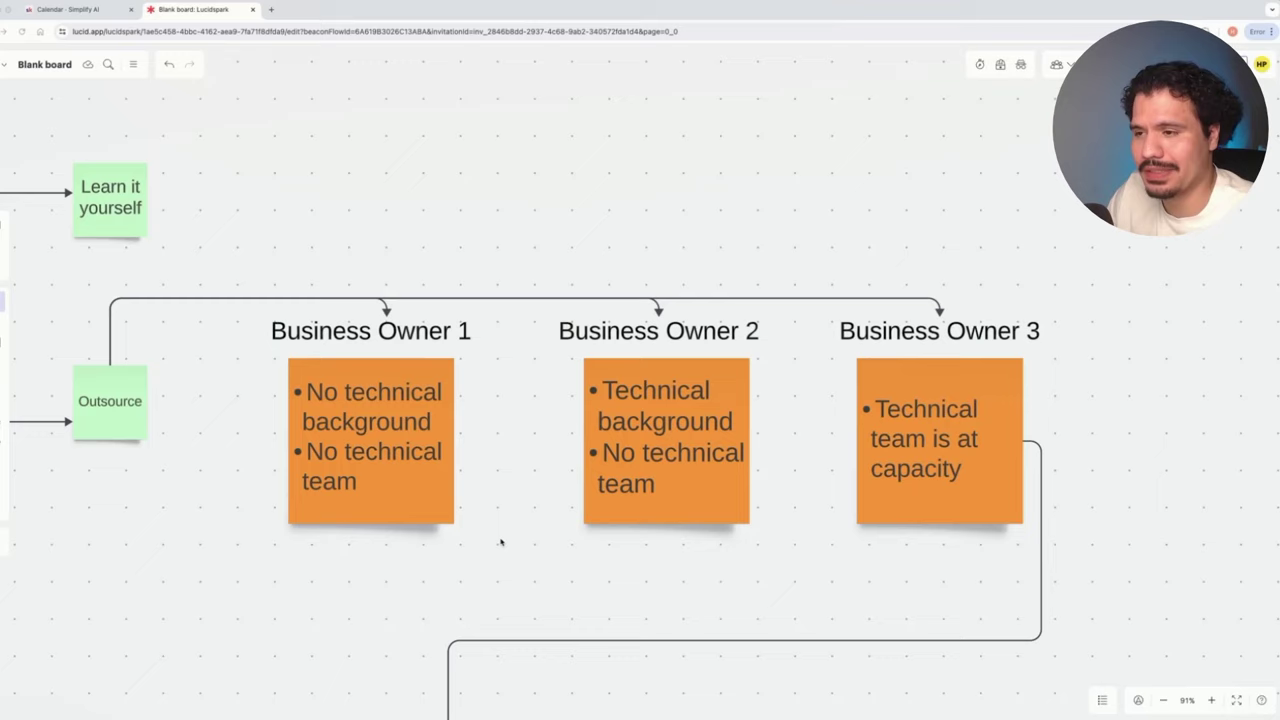
scroll(510, 530, down, 2)
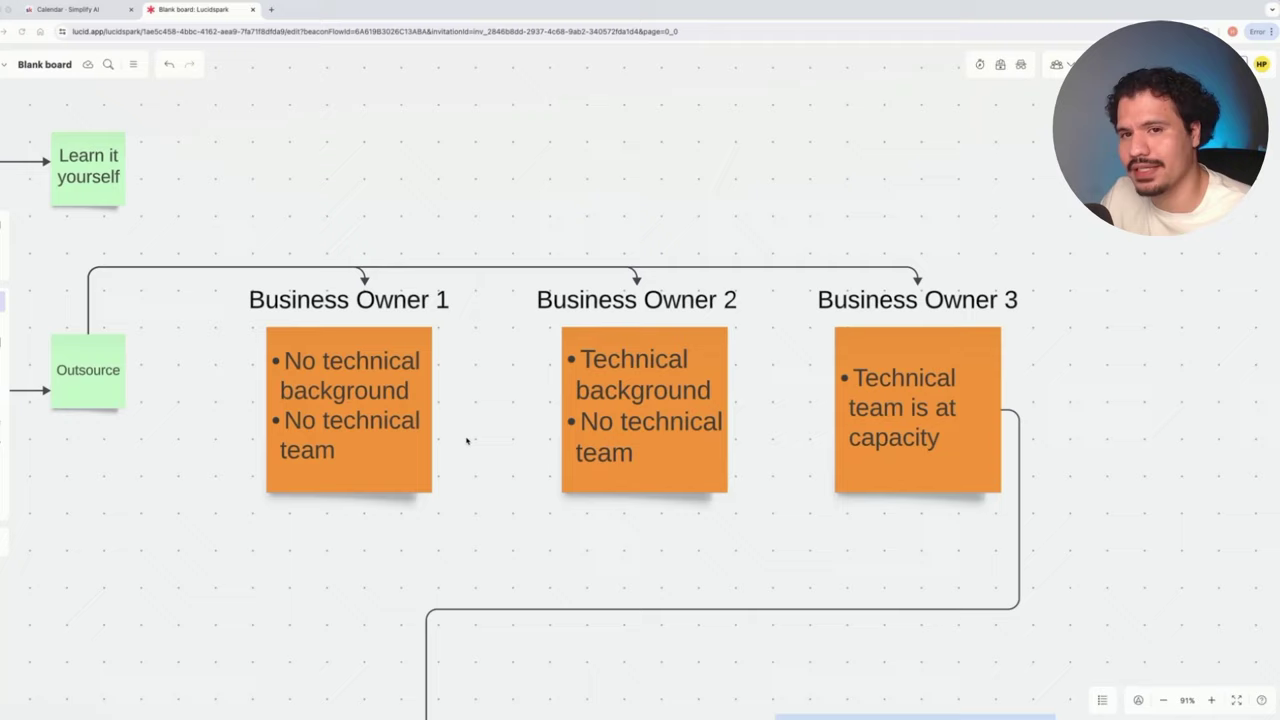
scroll(466, 440, right, 3)
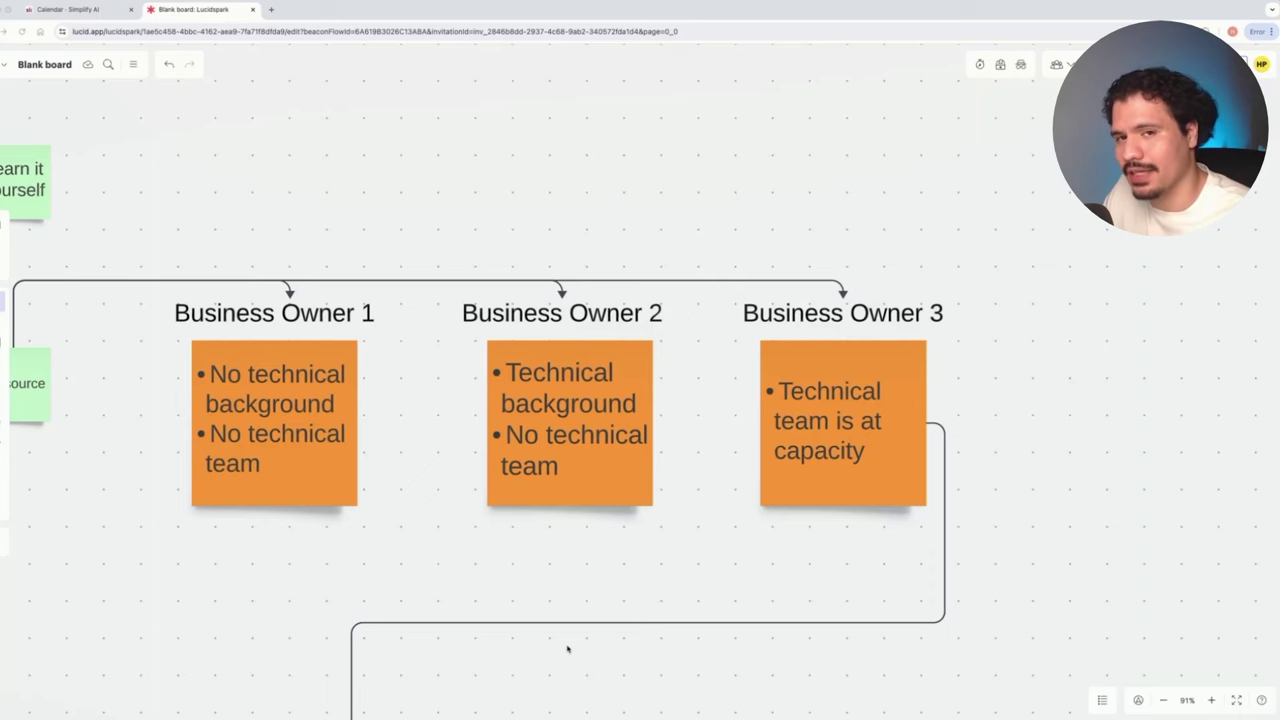
Pan the canvas up to reveal the blue hiring-questions and one-developer checklist boxes below Owner 3
drag(567, 649, 511, 343)
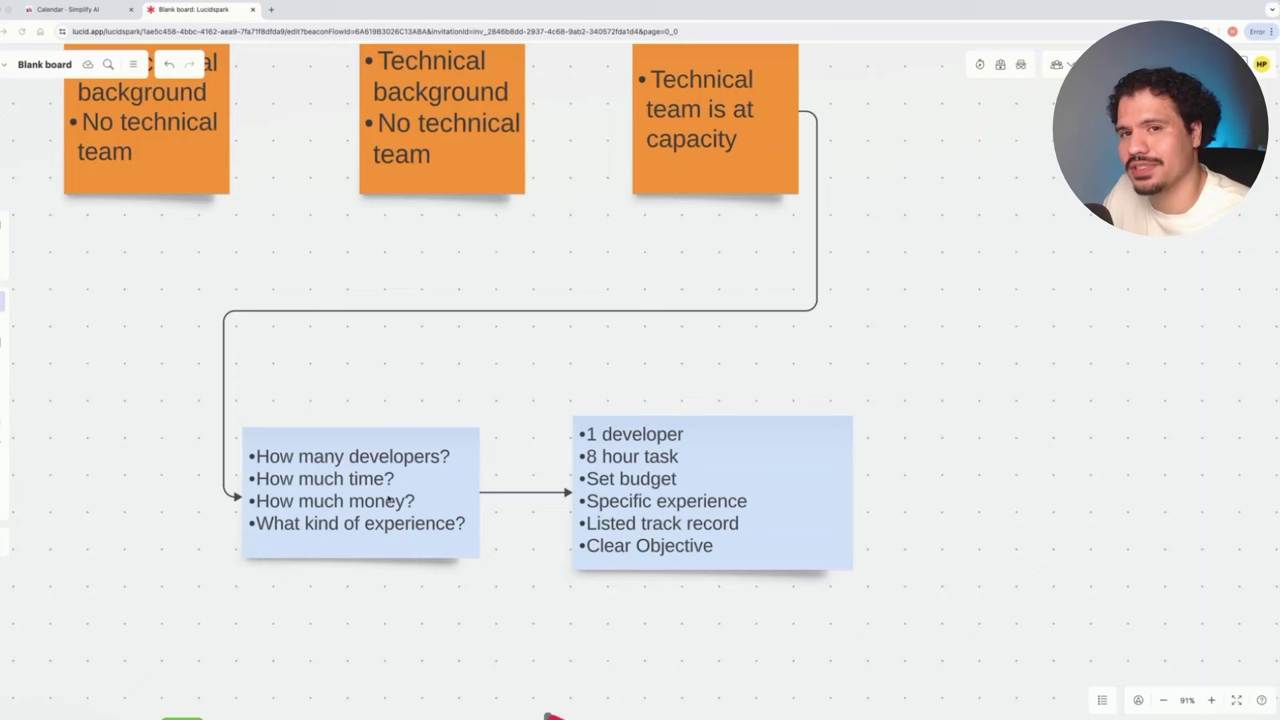
scroll(598, 394, up, 1)
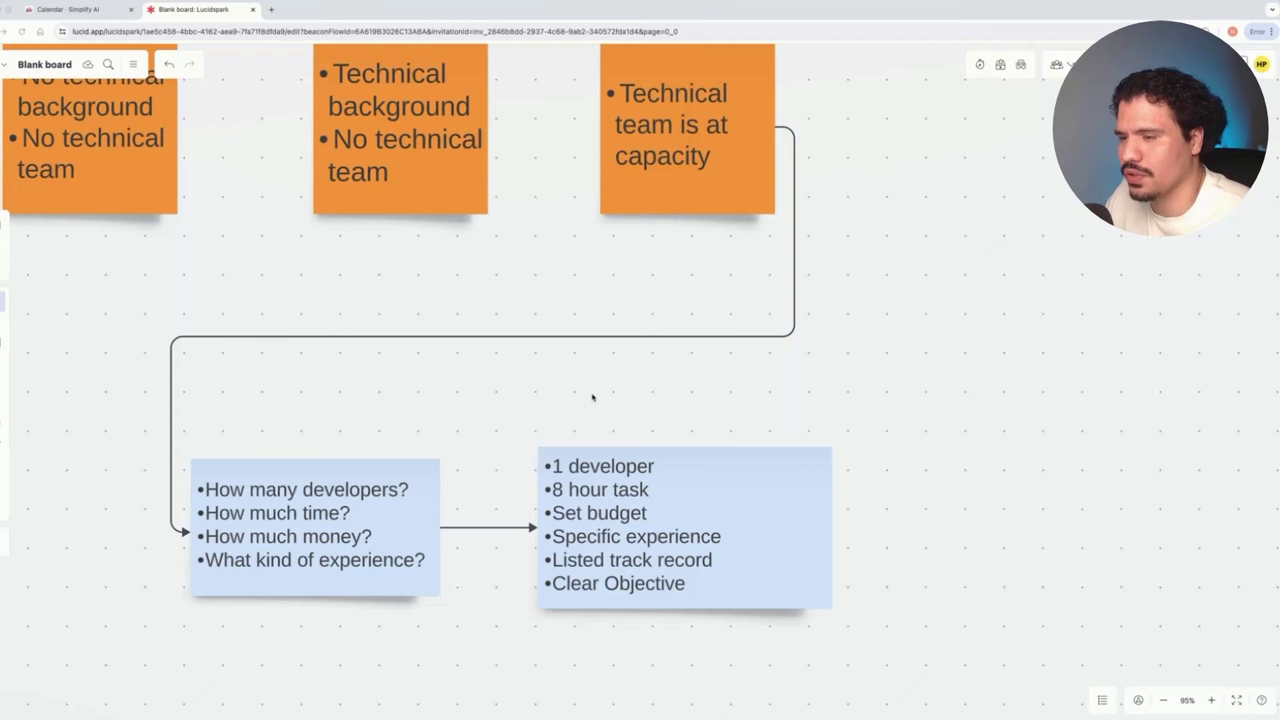
Highlight the 8 hour task, Set budget and Specific experience checklist items, then clear the selection
click(636, 466)
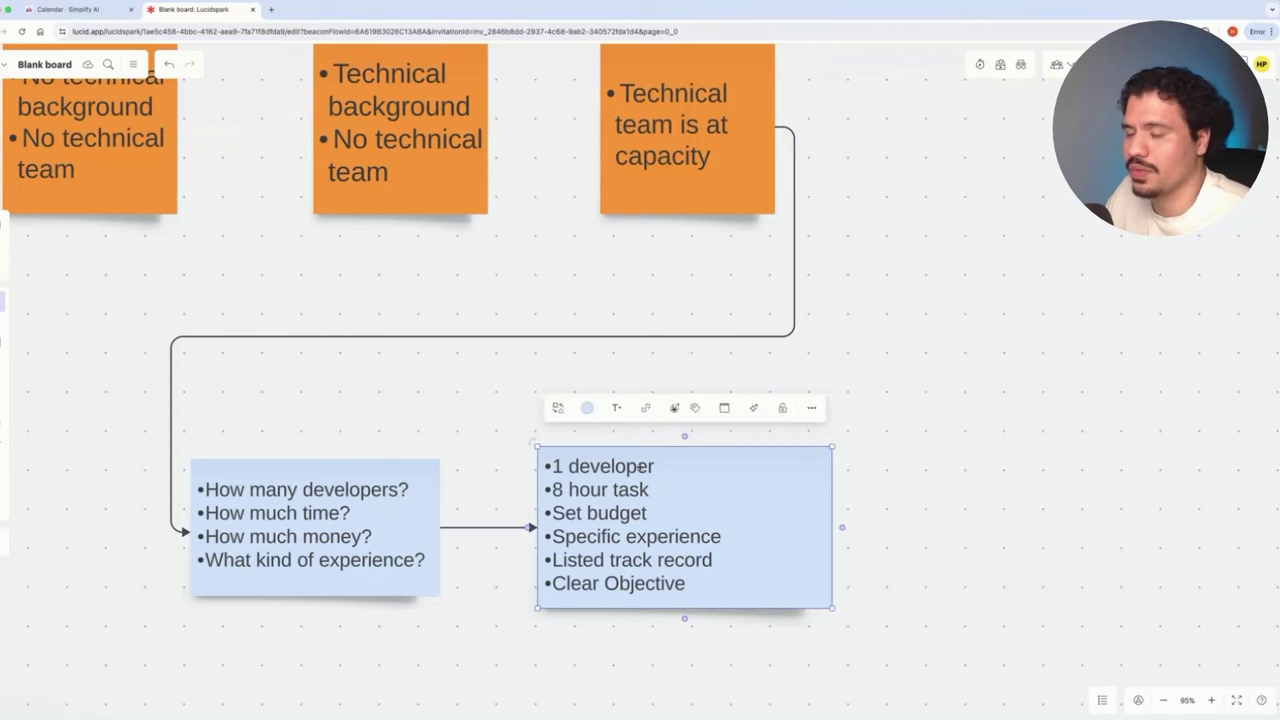
click(636, 466)
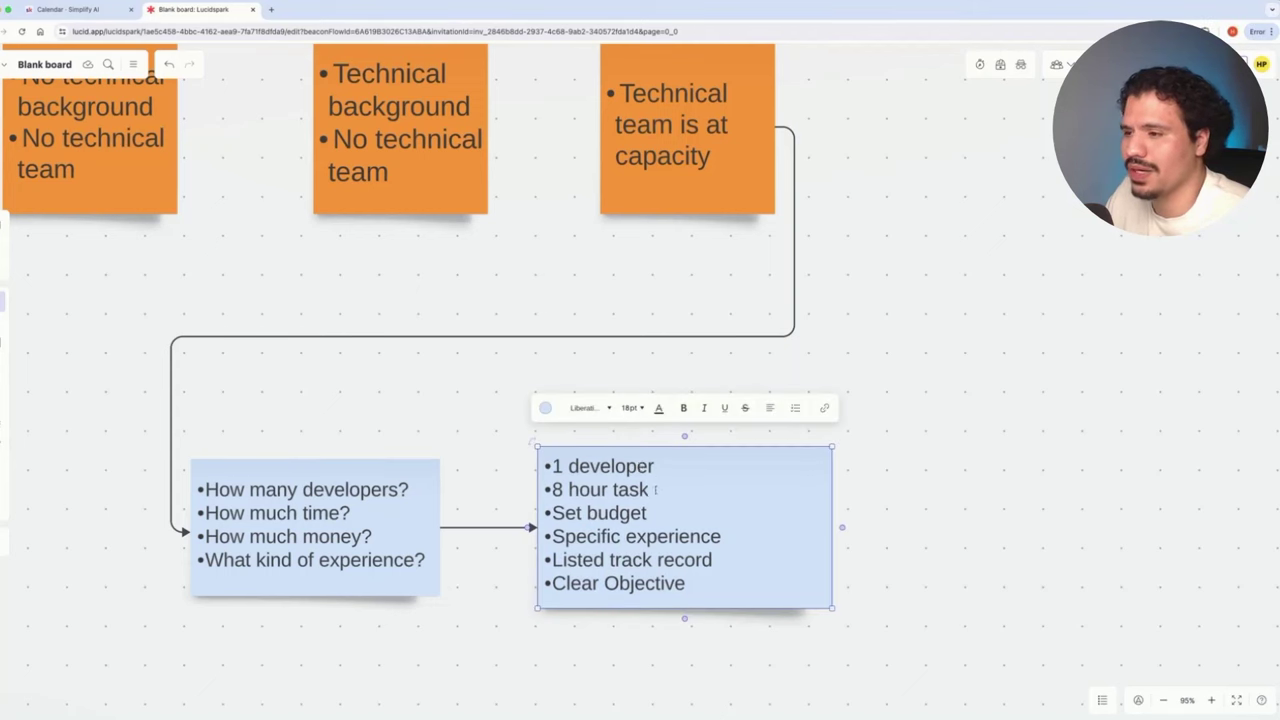
drag(652, 489, 551, 489)
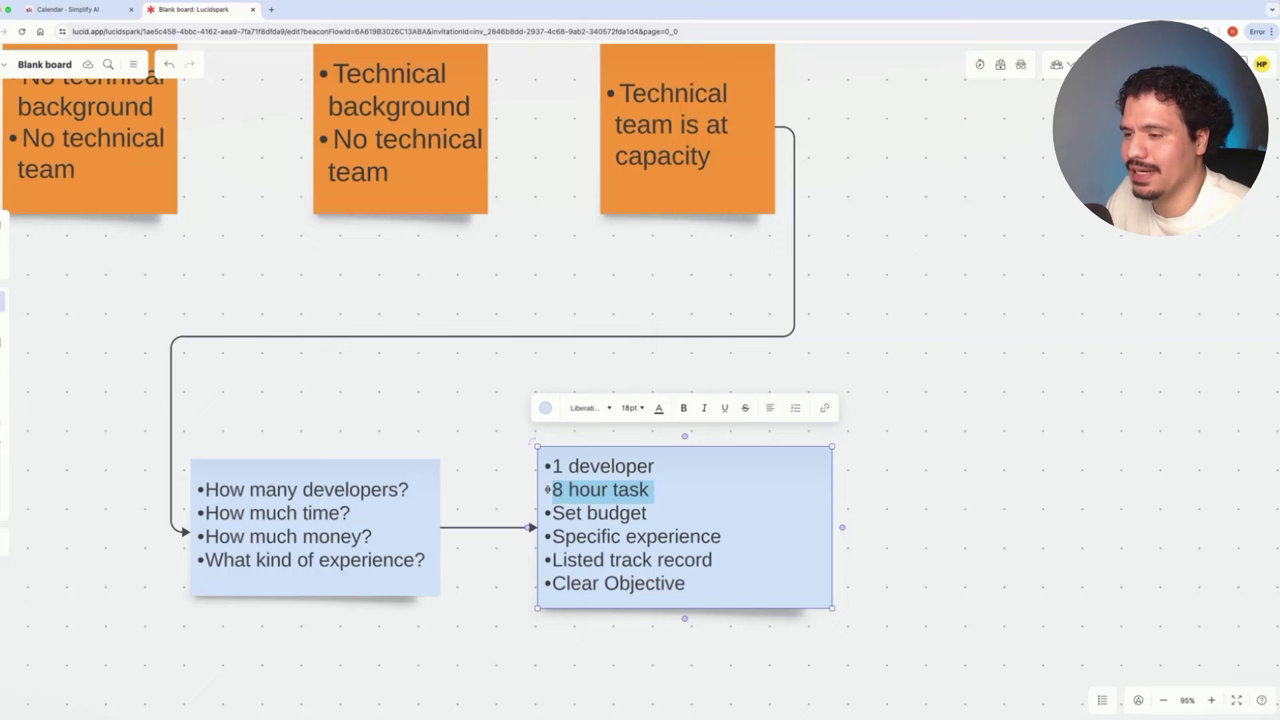
drag(650, 512, 553, 514)
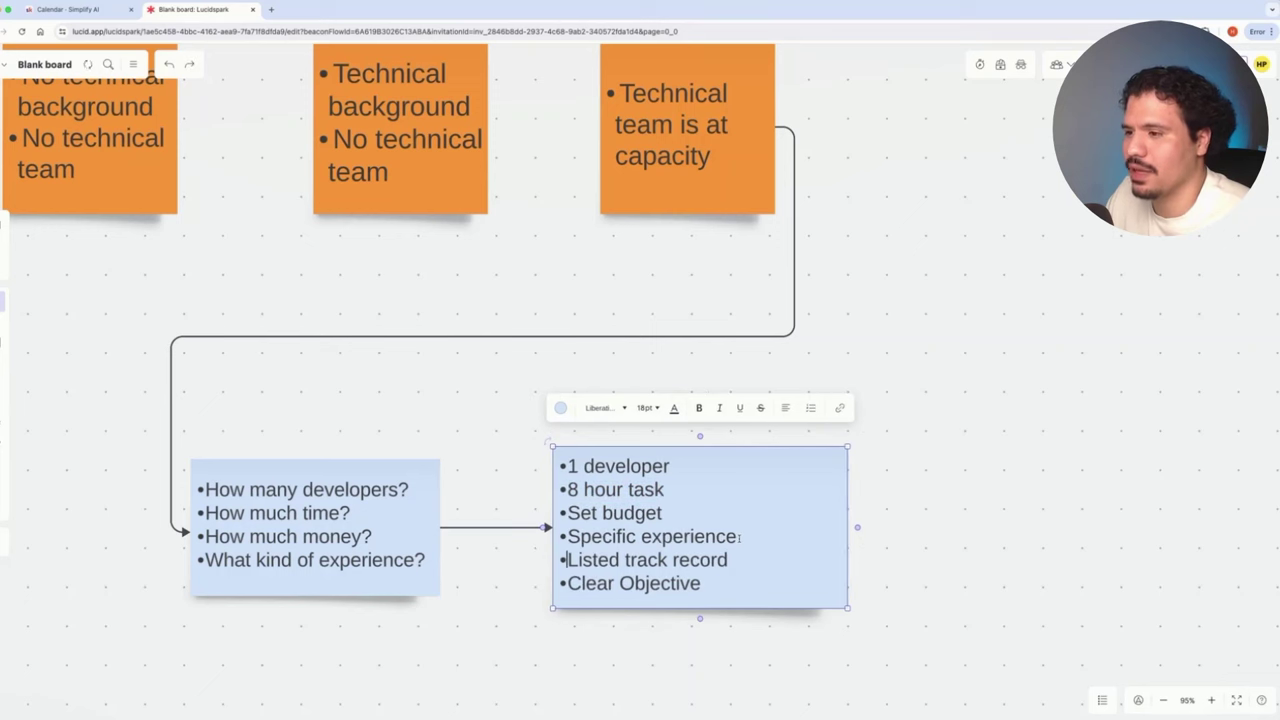
drag(740, 536, 554, 532)
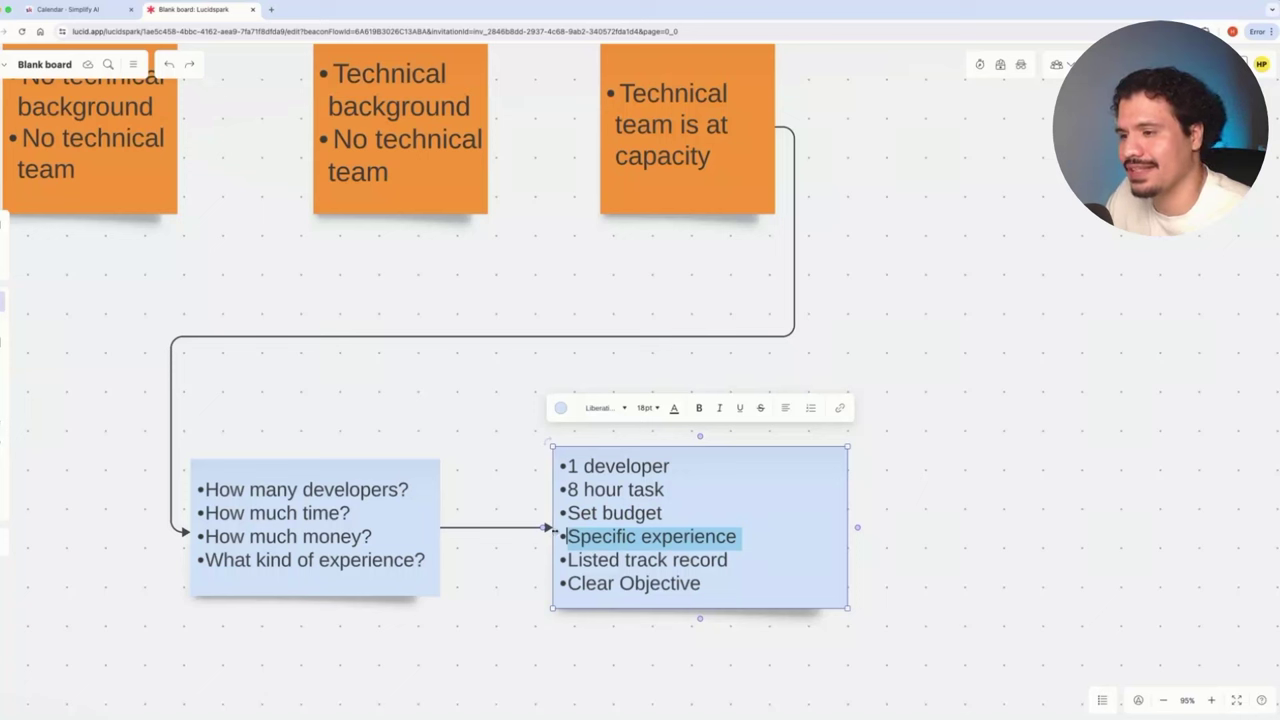
click(612, 513)
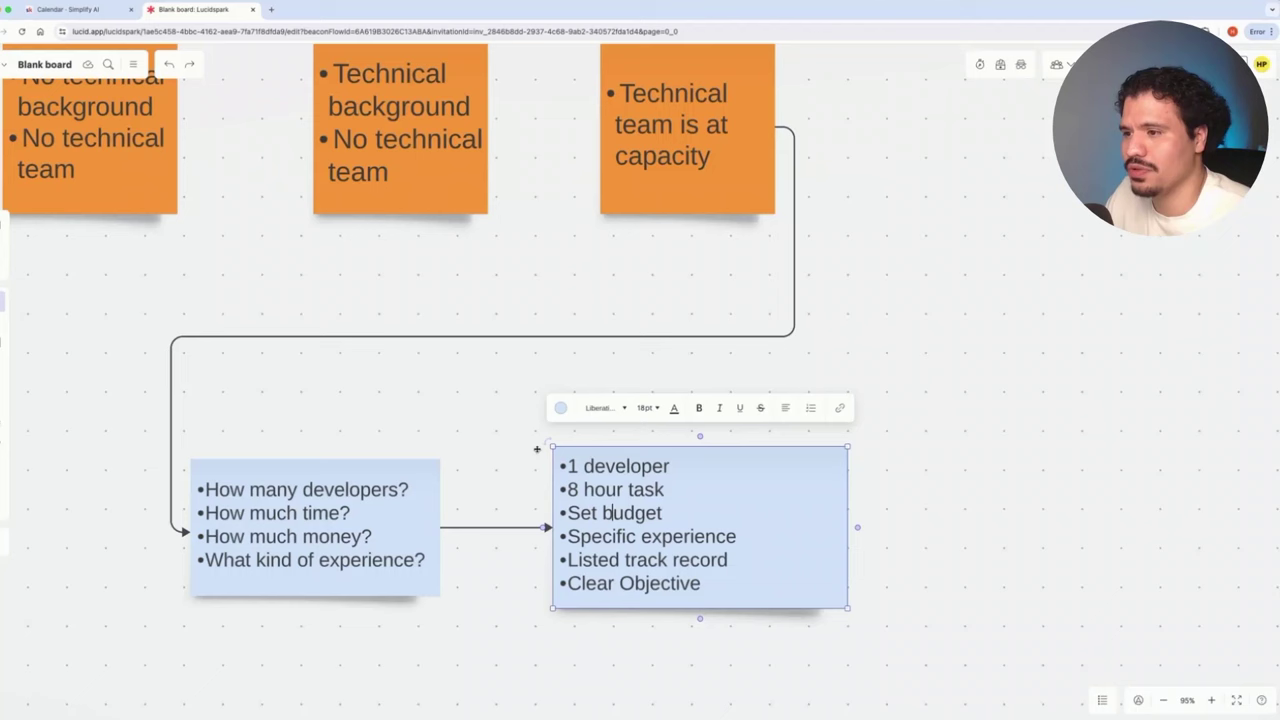
Scroll the canvas to centre the one-developer checklist box at about 105%
scroll(430, 326, up, 1)
scroll(430, 326, left, 2)
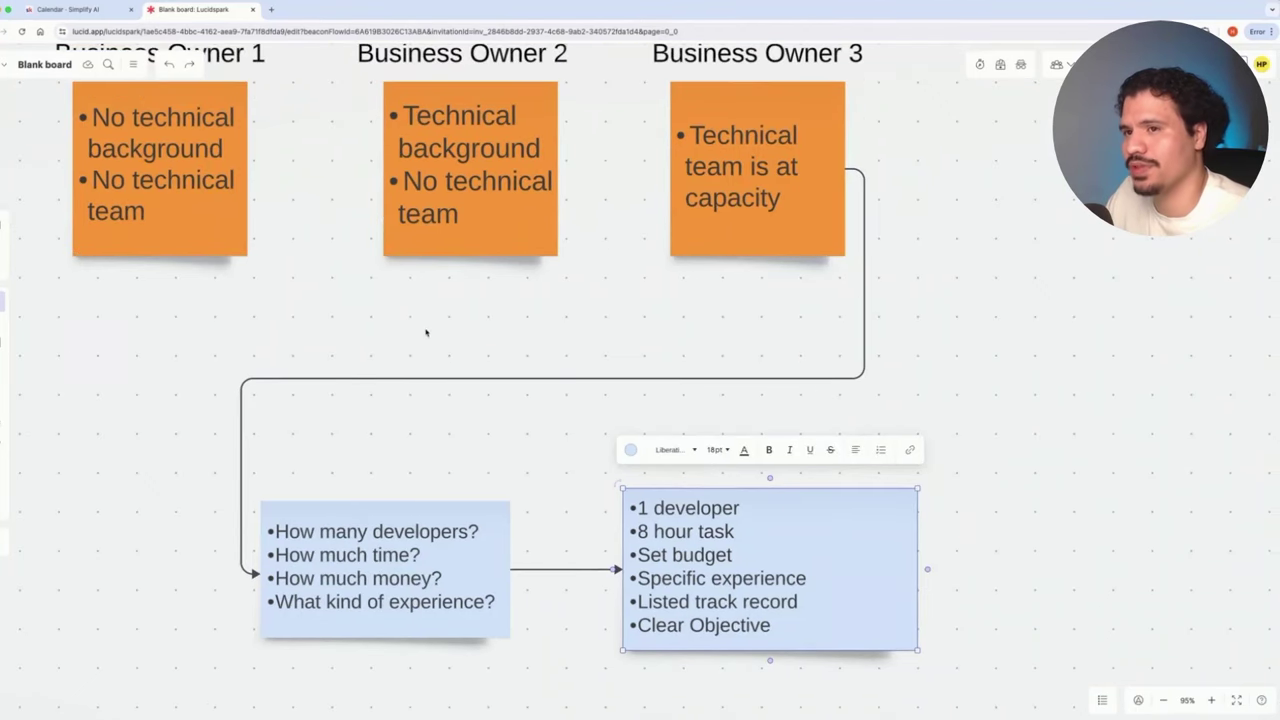
scroll(269, 291, right, 2)
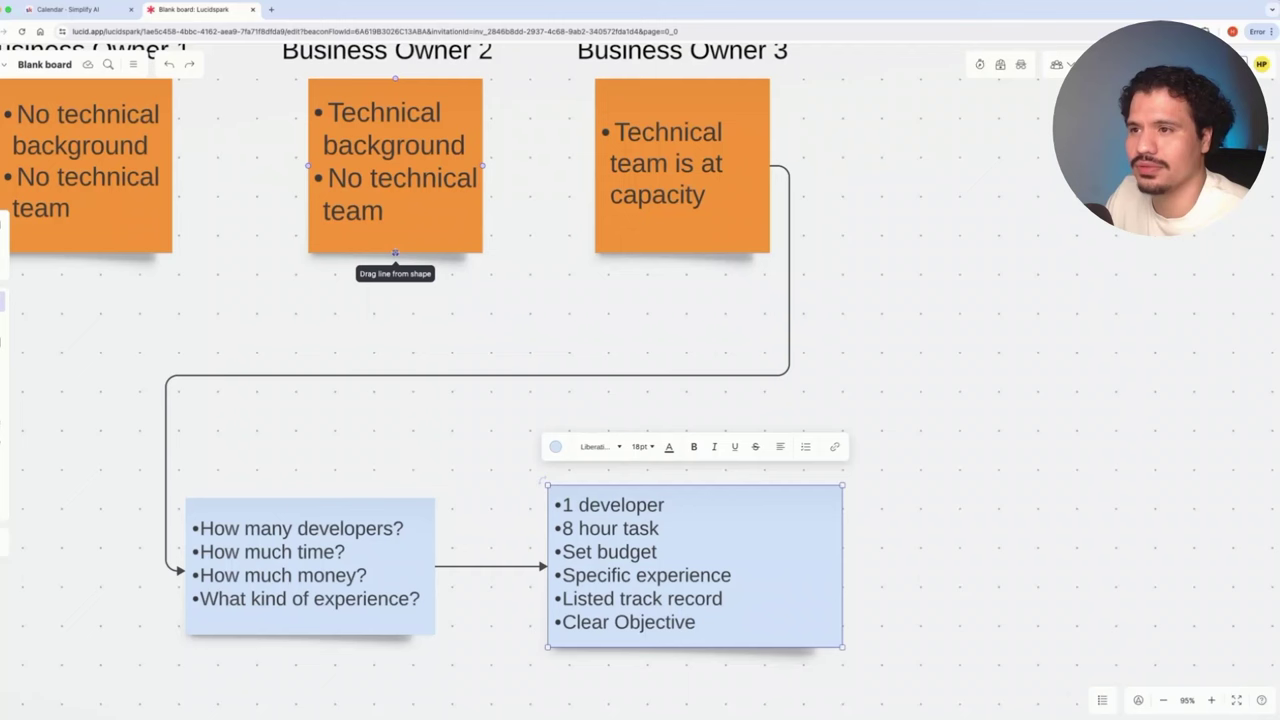
scroll(510, 278, right, 2)
scroll(510, 278, down, 1)
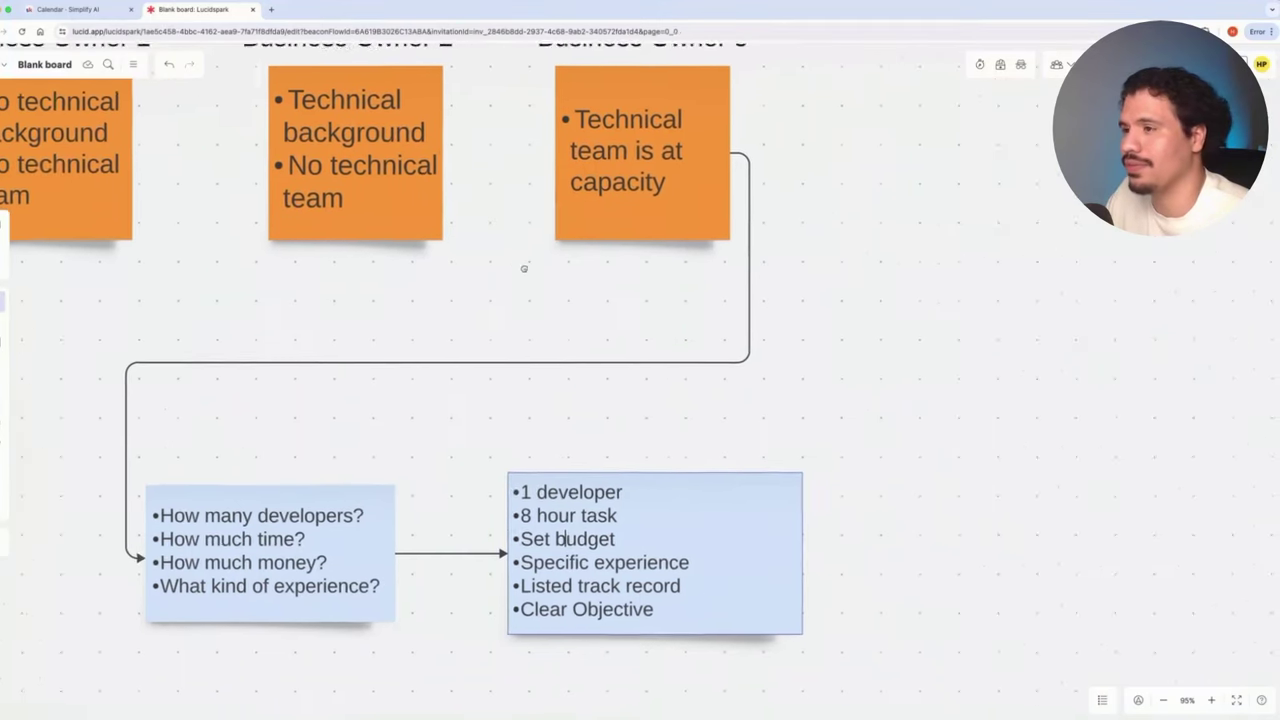
scroll(524, 268, right, 2)
scroll(524, 268, down, 1)
scroll(560, 367, up, 1)
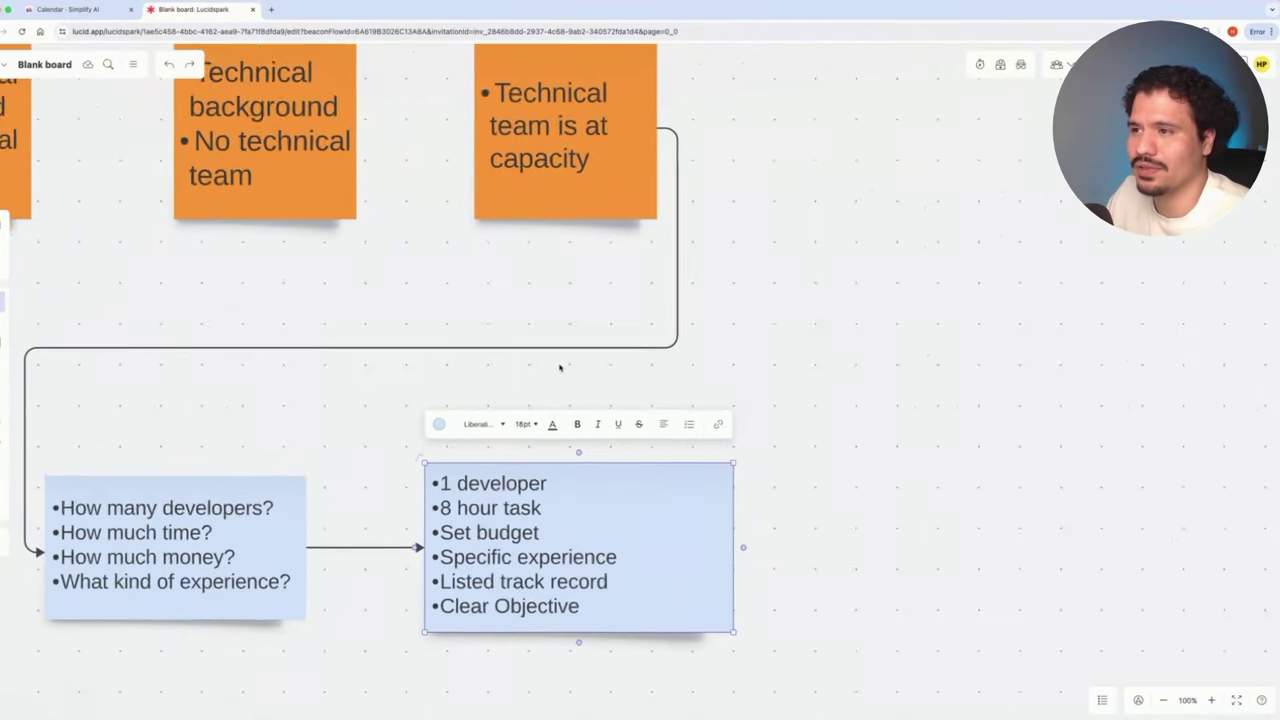
scroll(560, 367, down, 1)
scroll(543, 357, up, 1)
scroll(571, 371, down, 1)
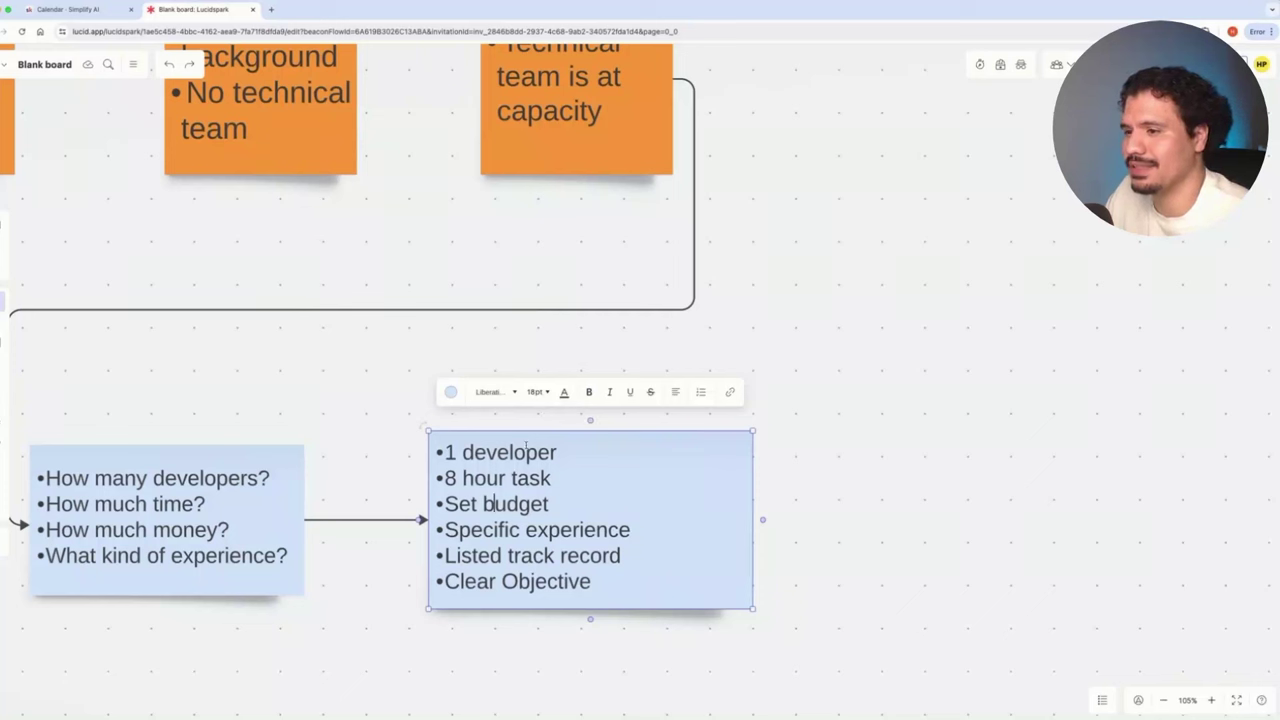
drag(557, 452, 431, 443)
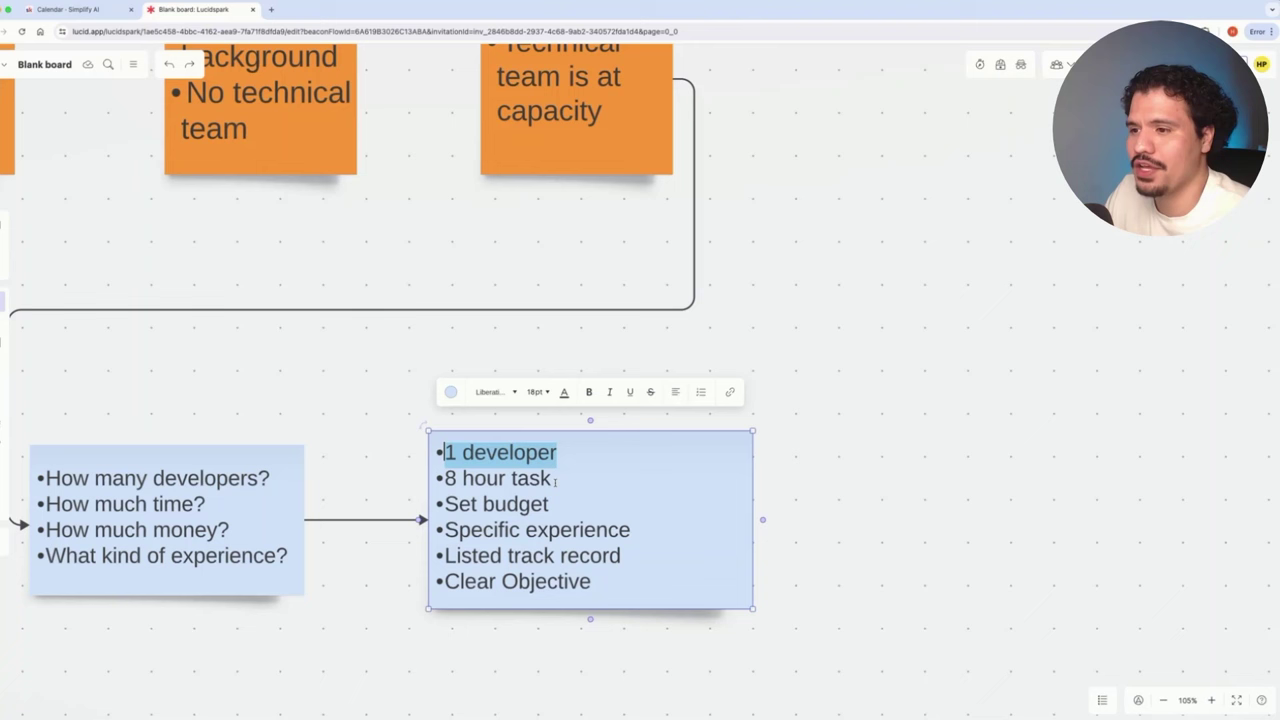
key(Down)
key(Down)
drag(555, 482, 441, 480)
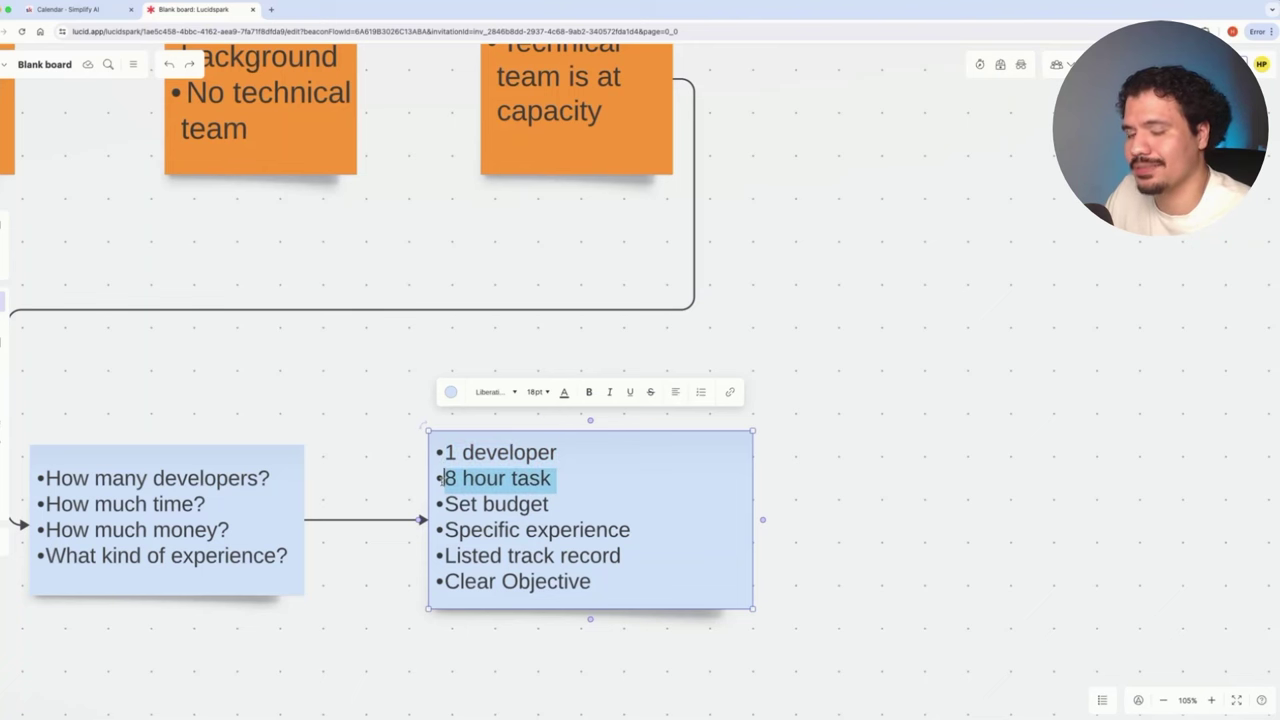
scroll(366, 451, up, 1)
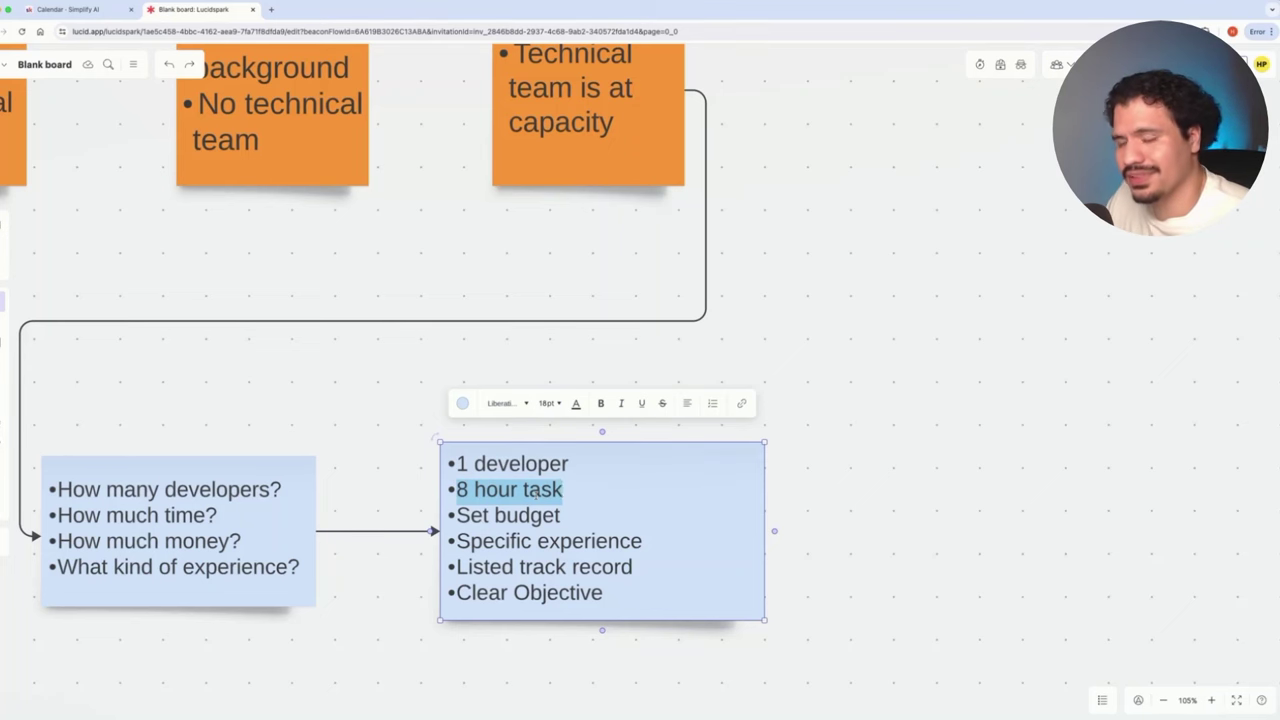
drag(366, 434, 507, 515)
scroll(507, 515, down, 1)
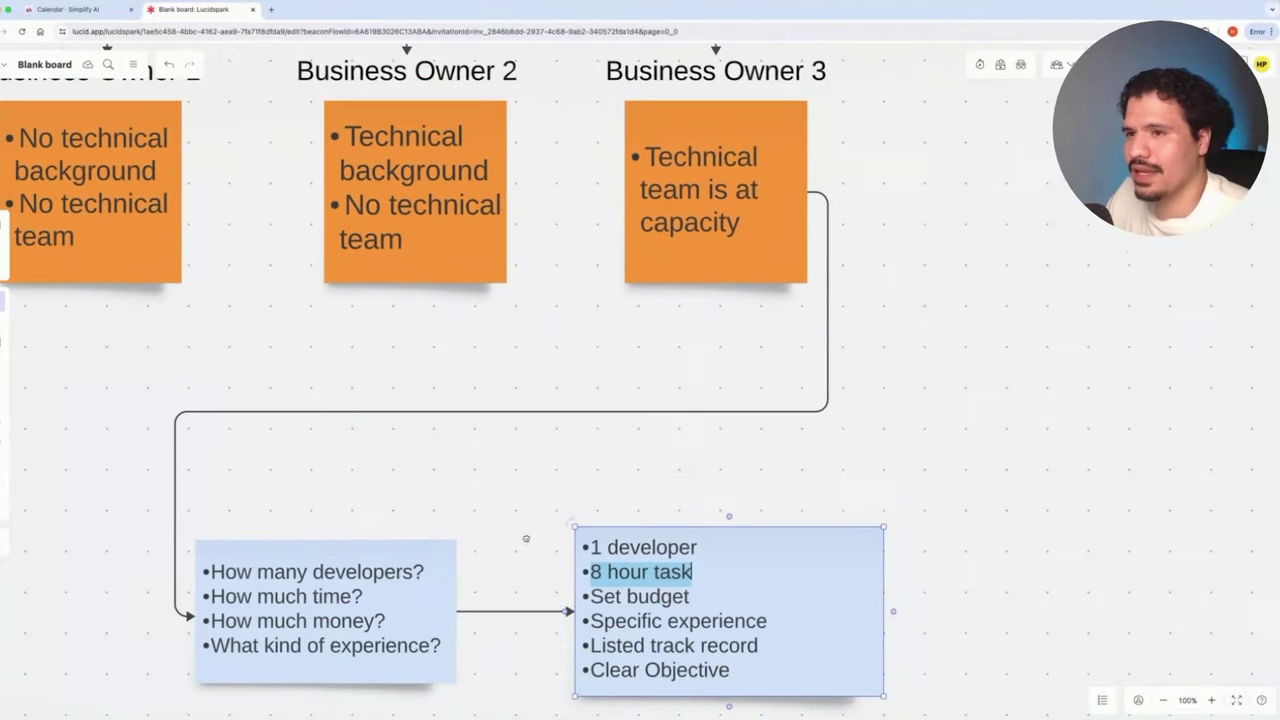
scroll(523, 537, up, 2)
scroll(500, 389, left, 2)
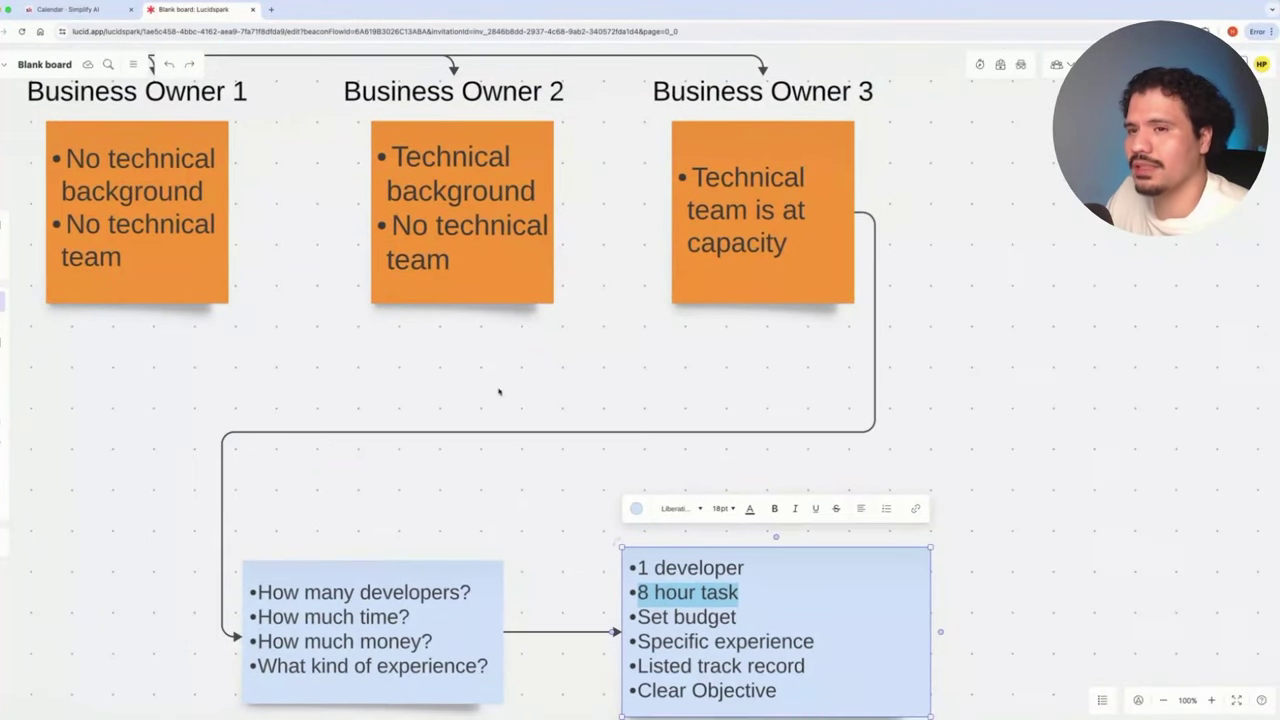
scroll(441, 467, down, 2)
scroll(441, 467, down, 2)
scroll(441, 467, right, 2)
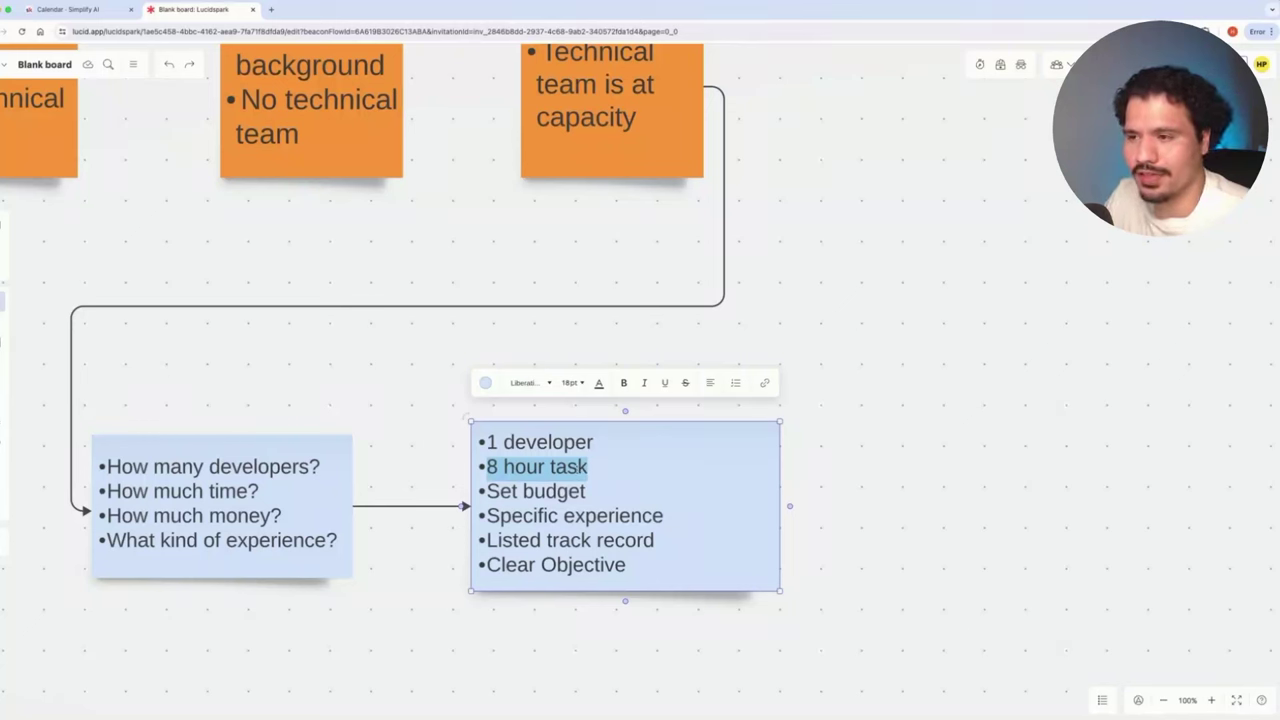
triple_click(514, 490)
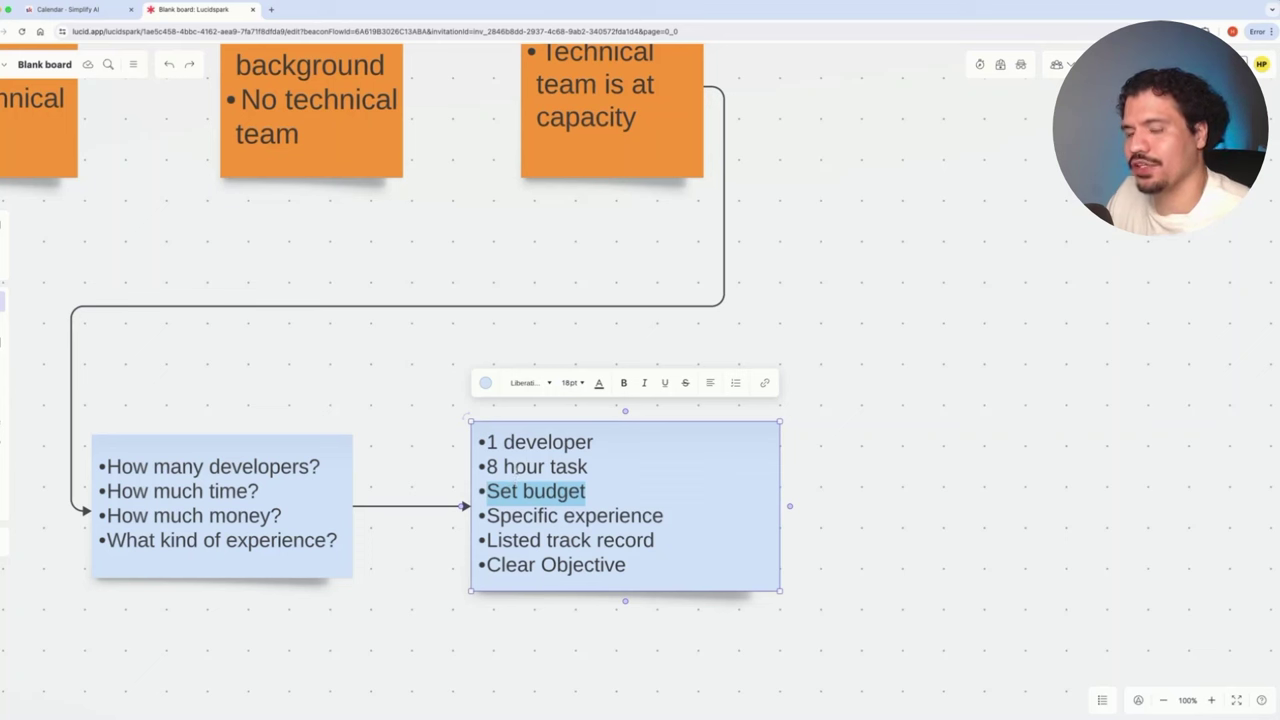
key(Left)
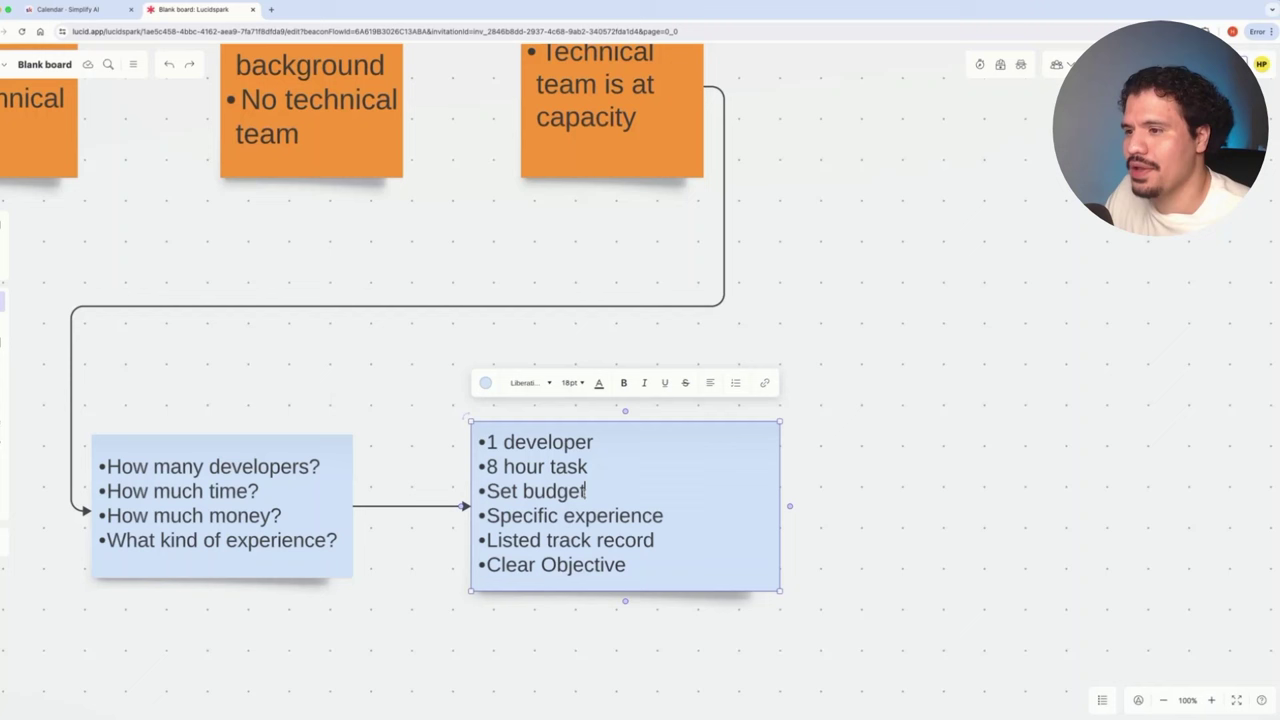
drag(596, 441, 487, 441)
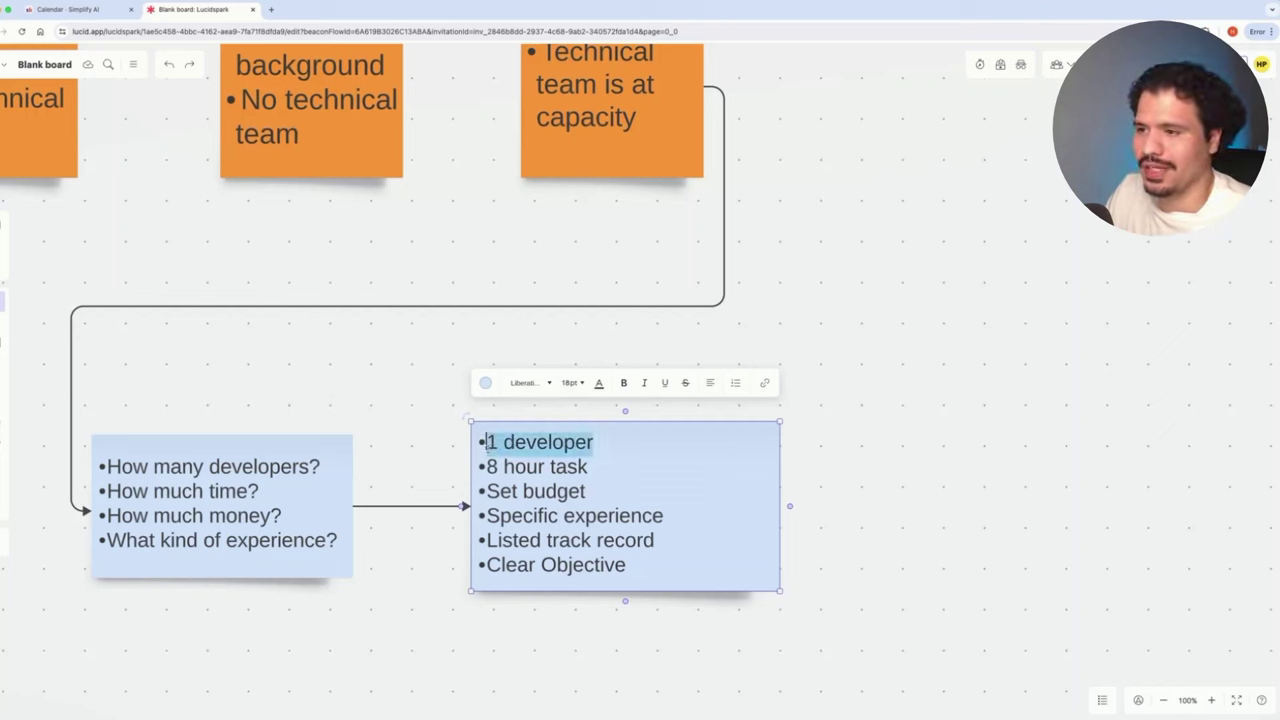
drag(592, 466, 484, 470)
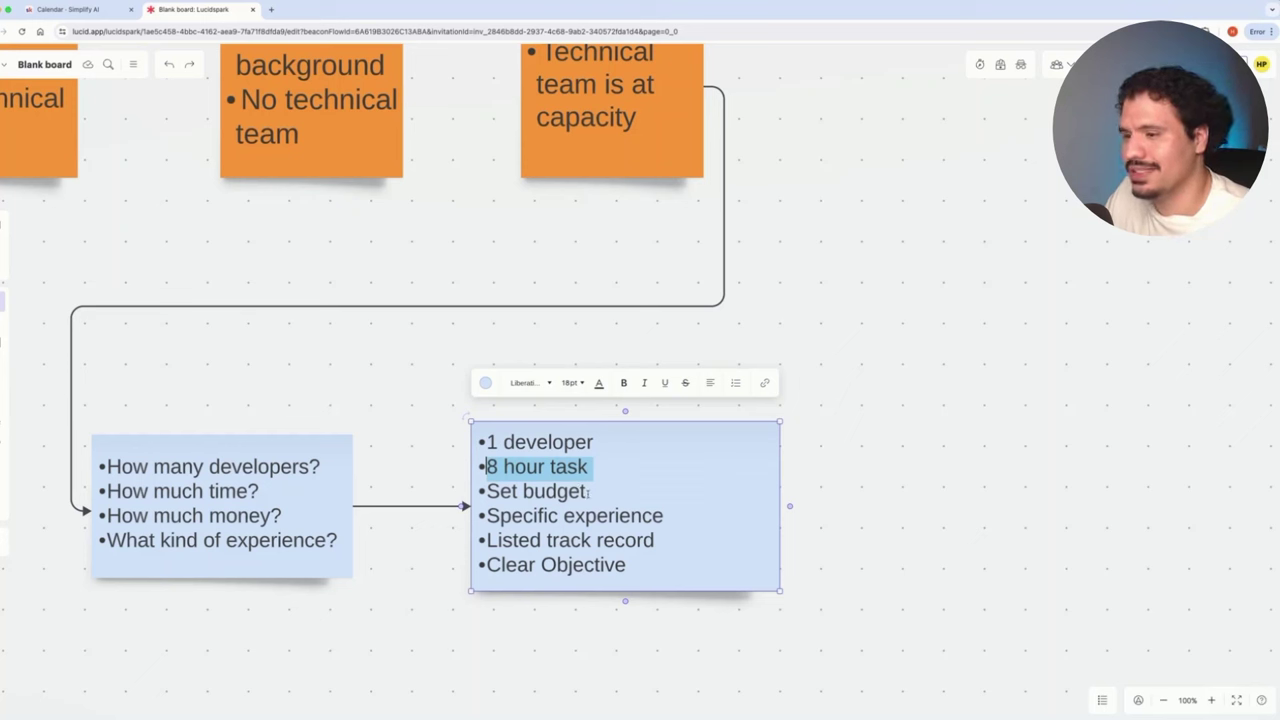
drag(589, 491, 486, 492)
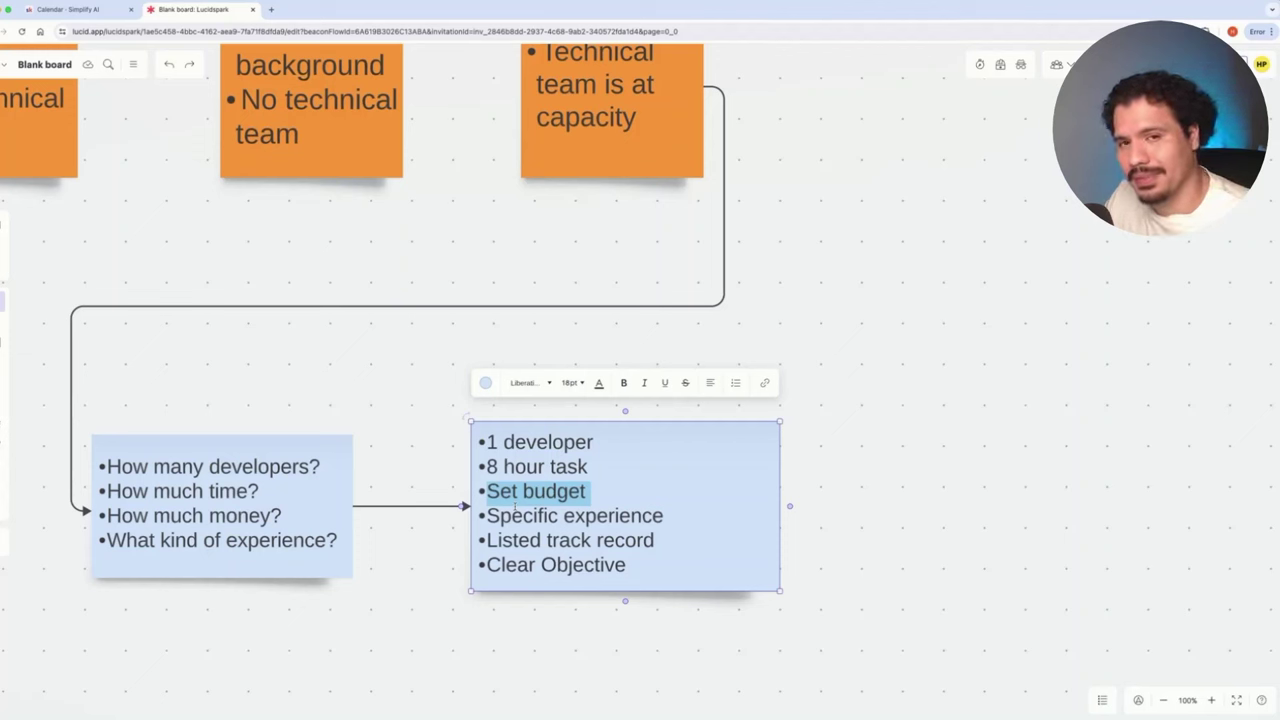
drag(486, 516, 682, 525)
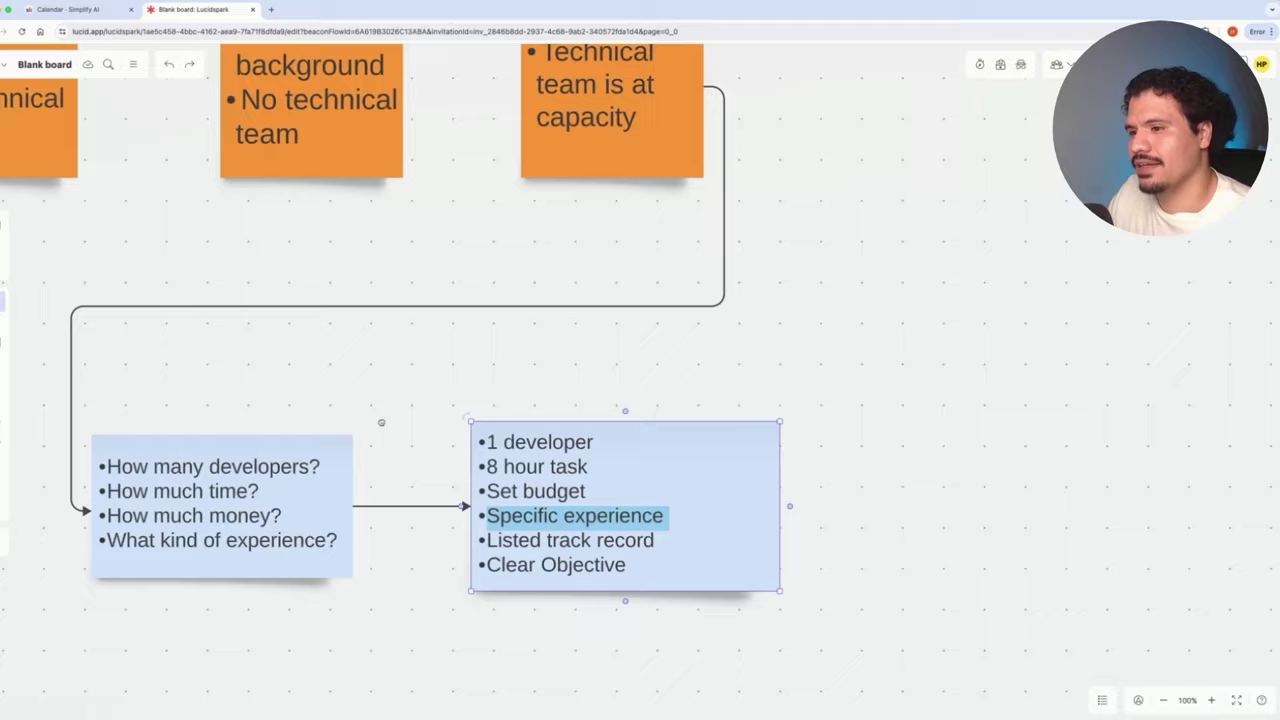
drag(380, 423, 449, 452)
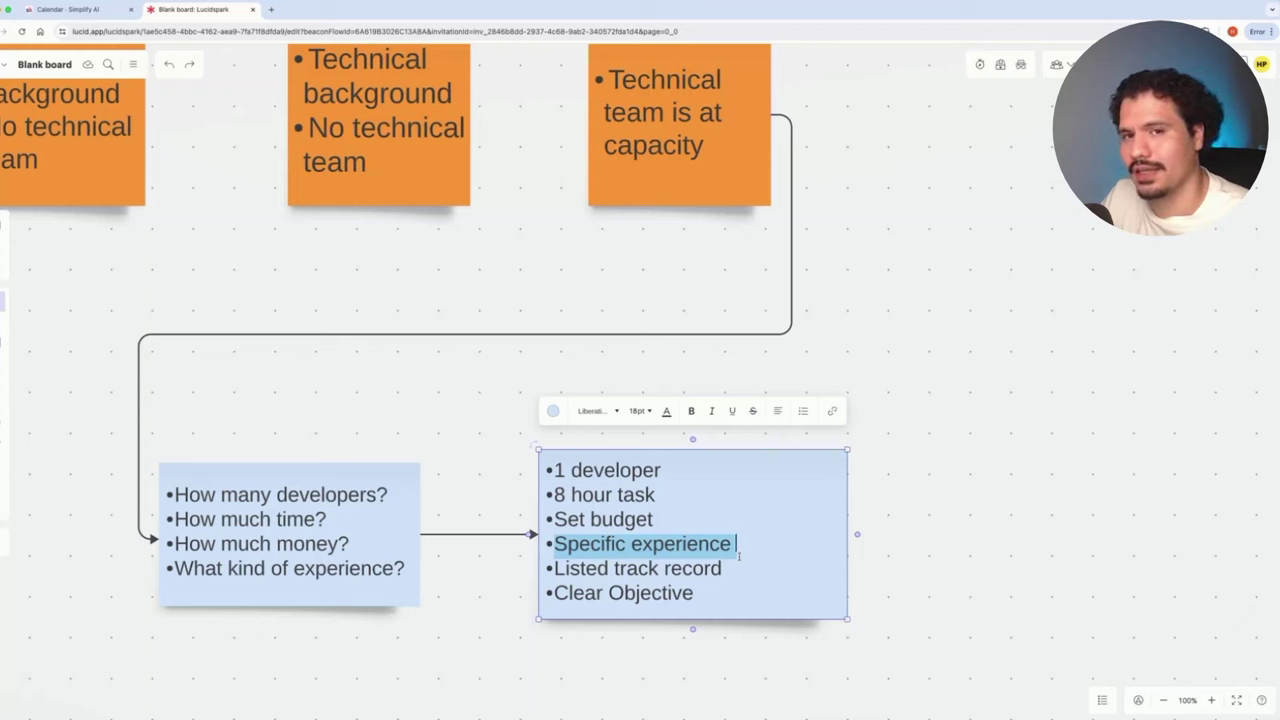
triple_click(679, 568)
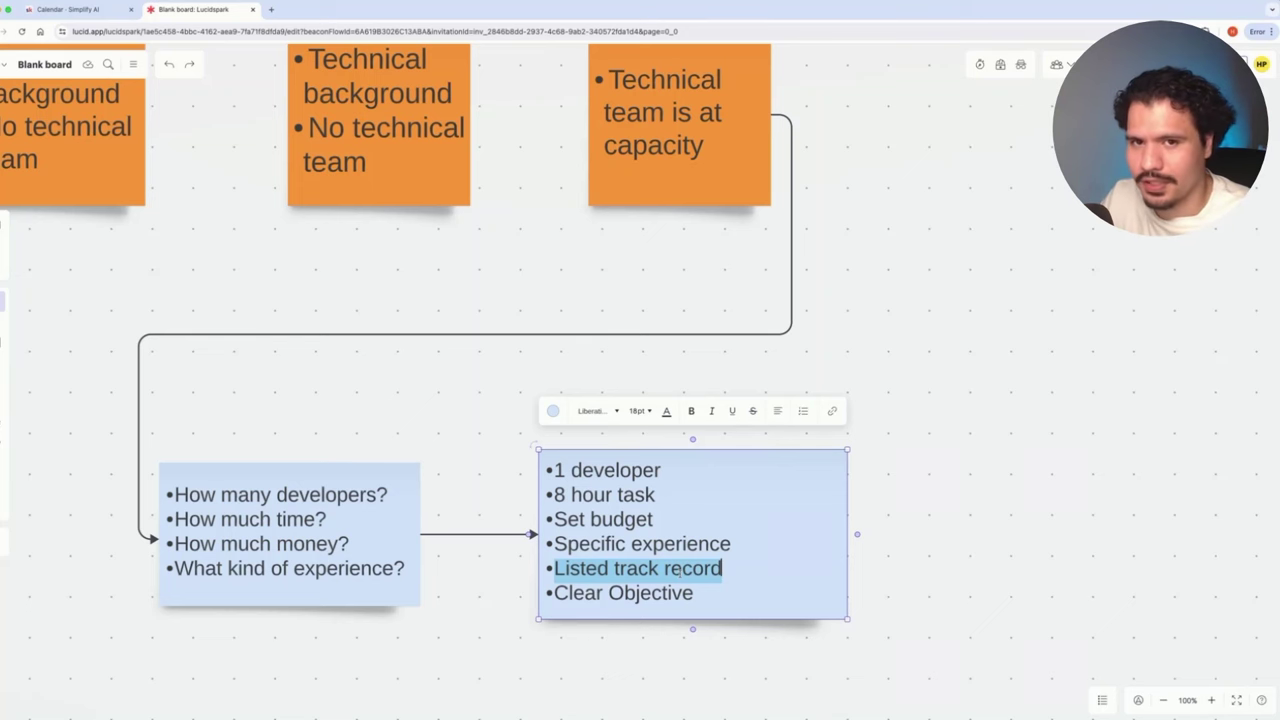
scroll(679, 570, up, 1)
triple_click(645, 594)
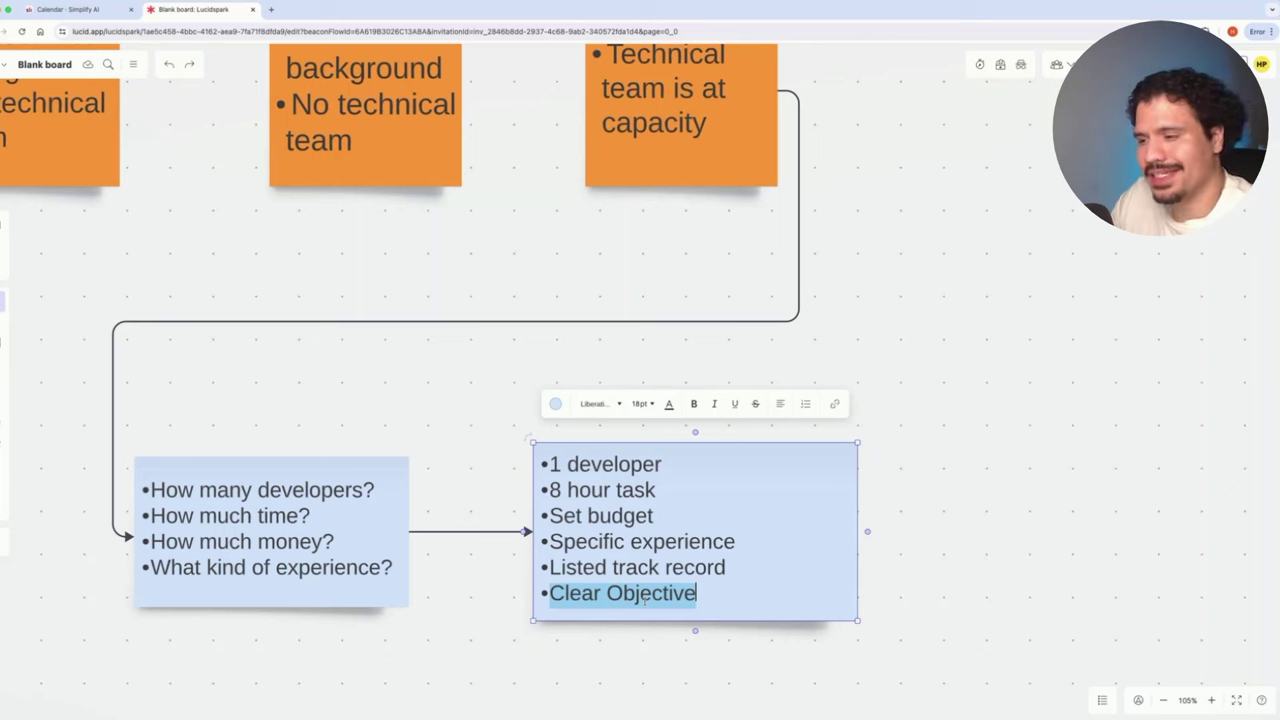
drag(544, 491, 662, 490)
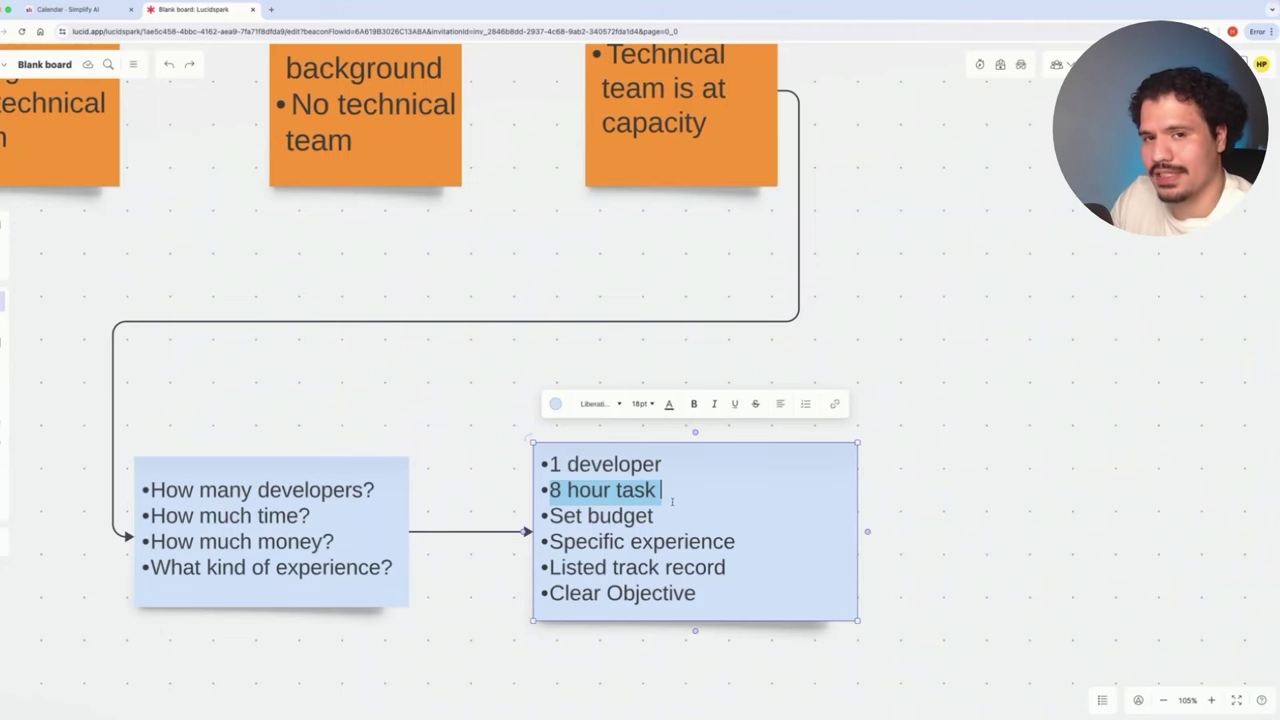
click(536, 617)
scroll(536, 617, down, 2)
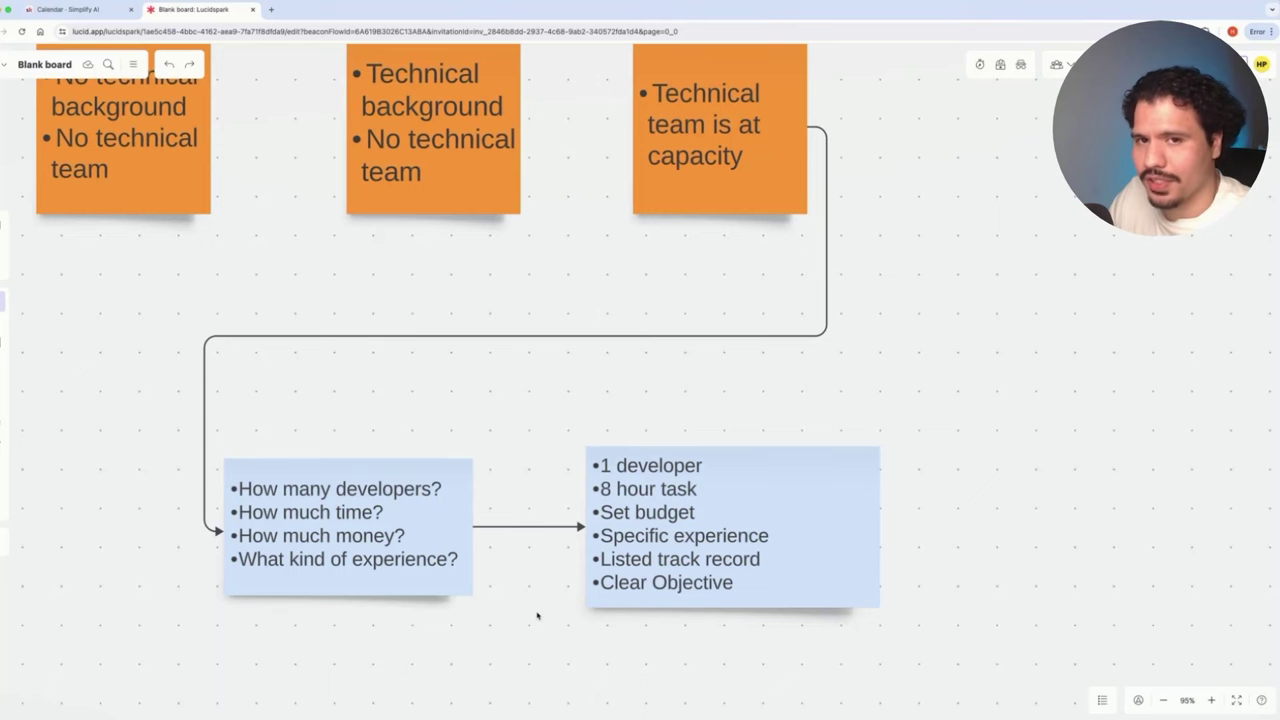
scroll(537, 615, down, 5)
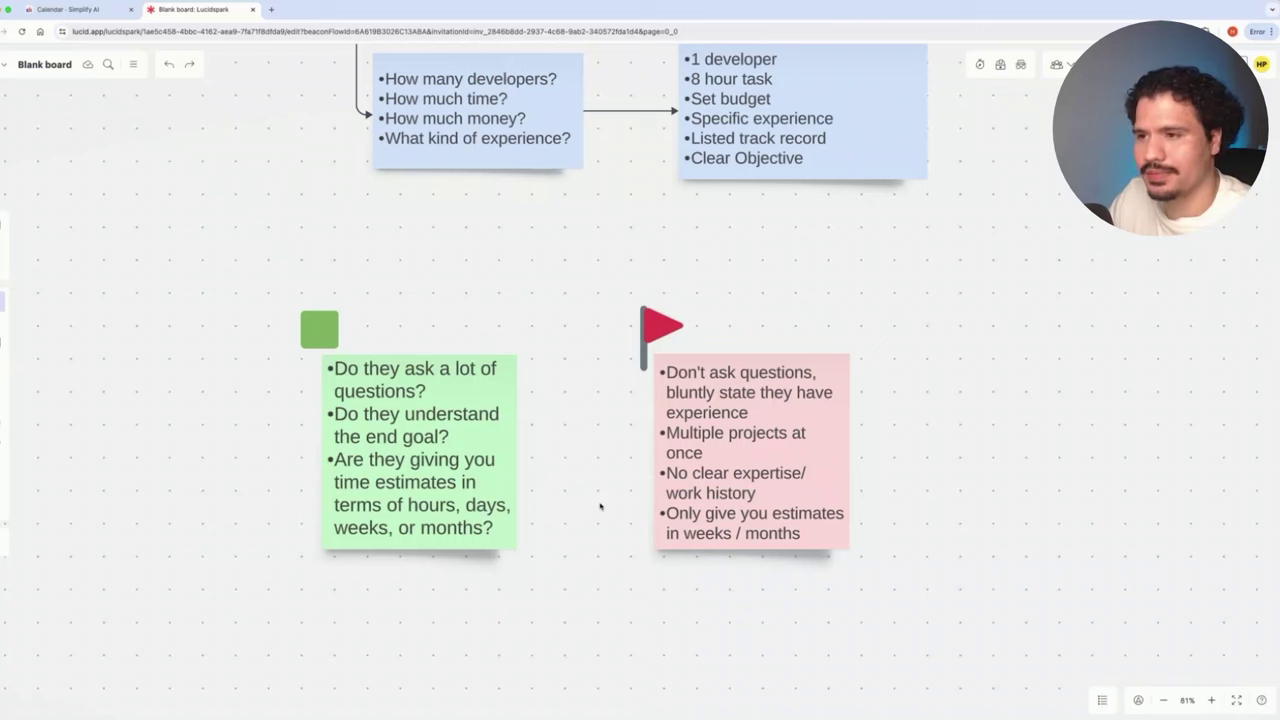
double_click(426, 391)
drag(426, 391, 314, 372)
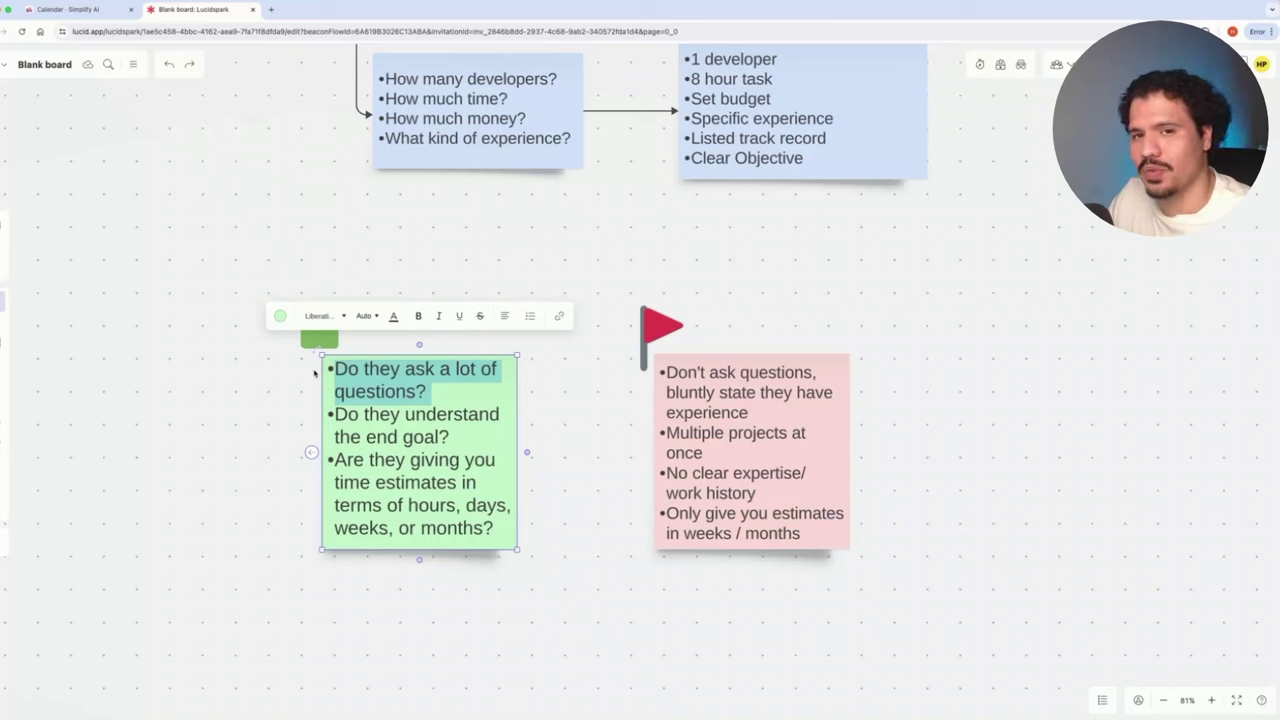
drag(449, 437, 298, 420)
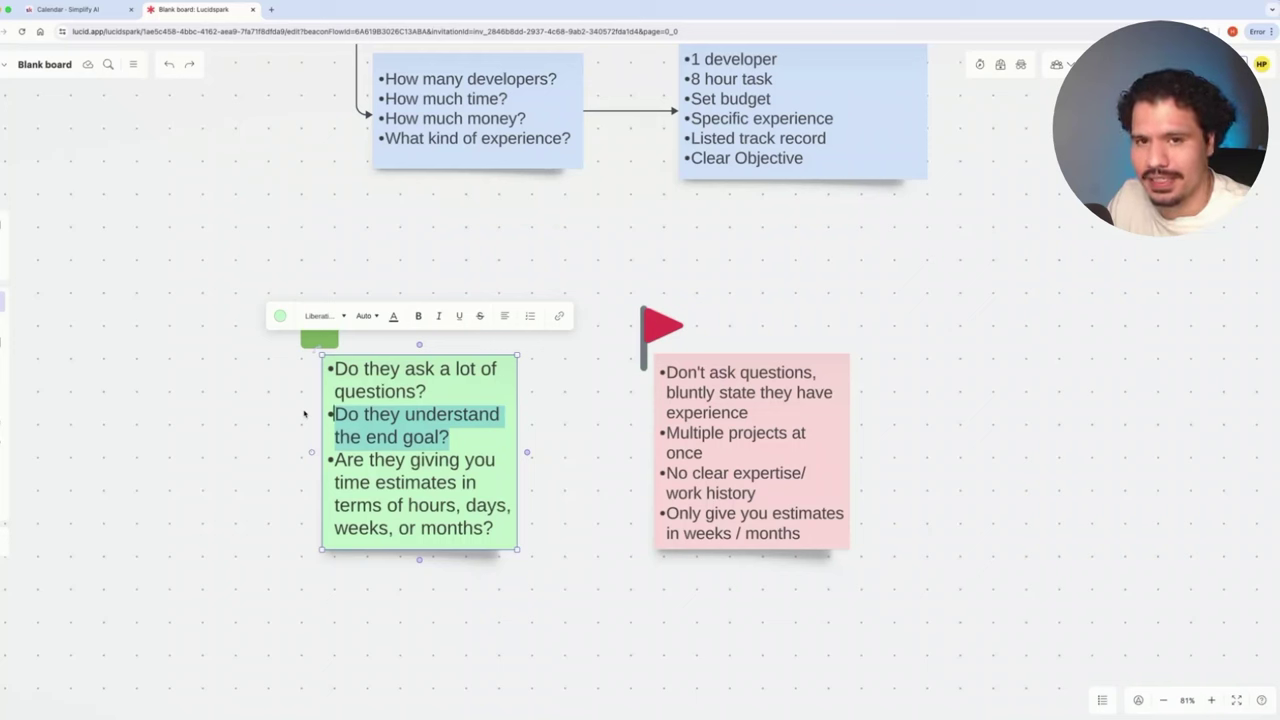
click(334, 460)
drag(334, 460, 501, 528)
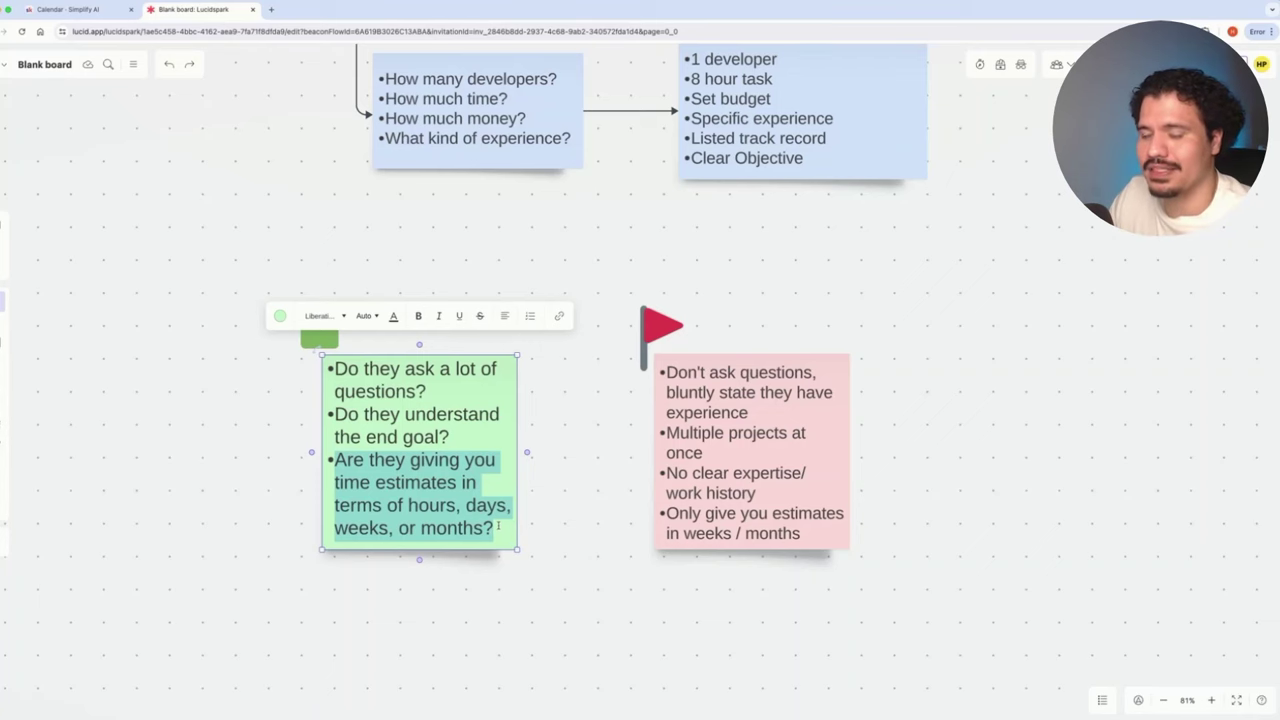
scroll(497, 527, up, 5)
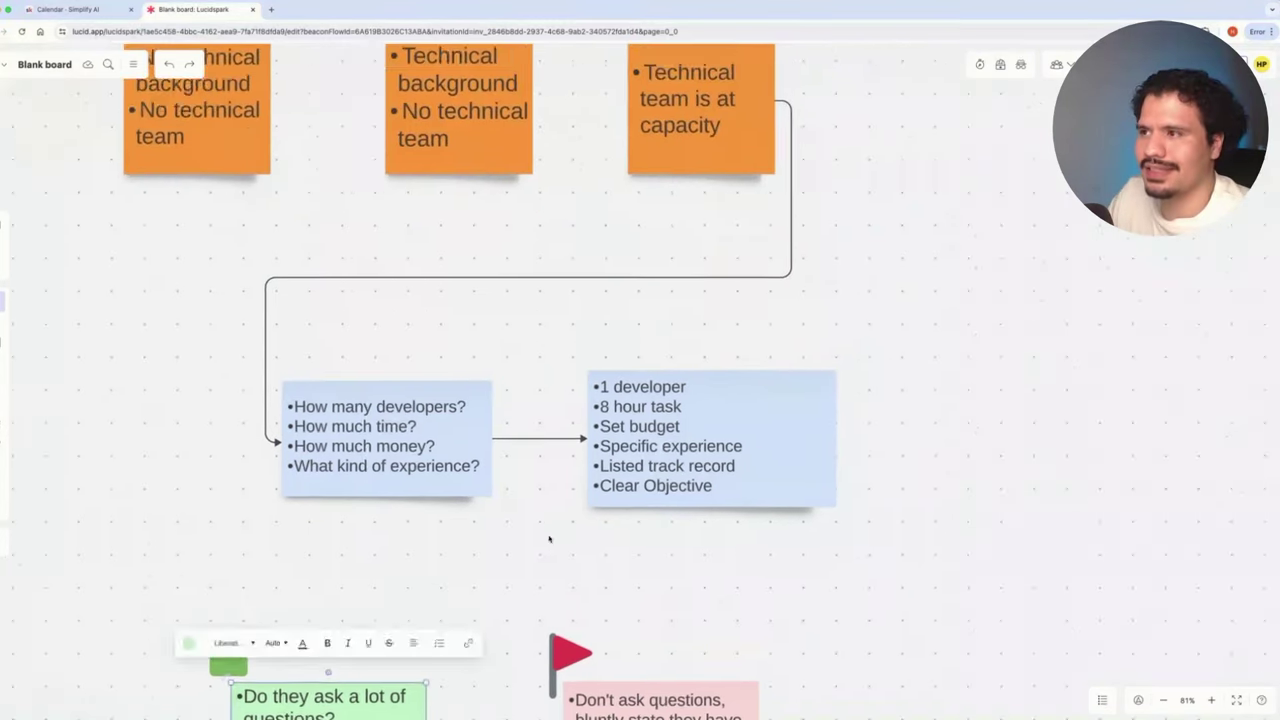
scroll(549, 534, right, 3)
scroll(553, 335, up, 1)
scroll(553, 335, up, 1)
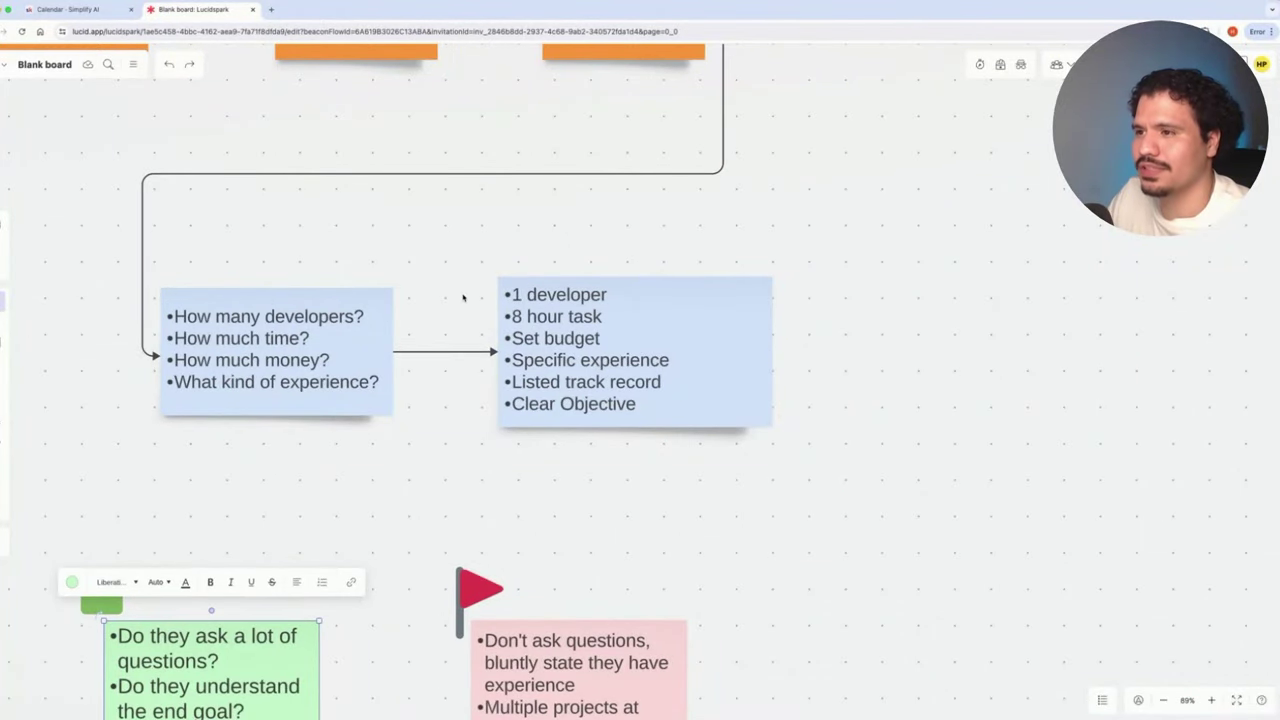
drag(454, 265, 571, 477)
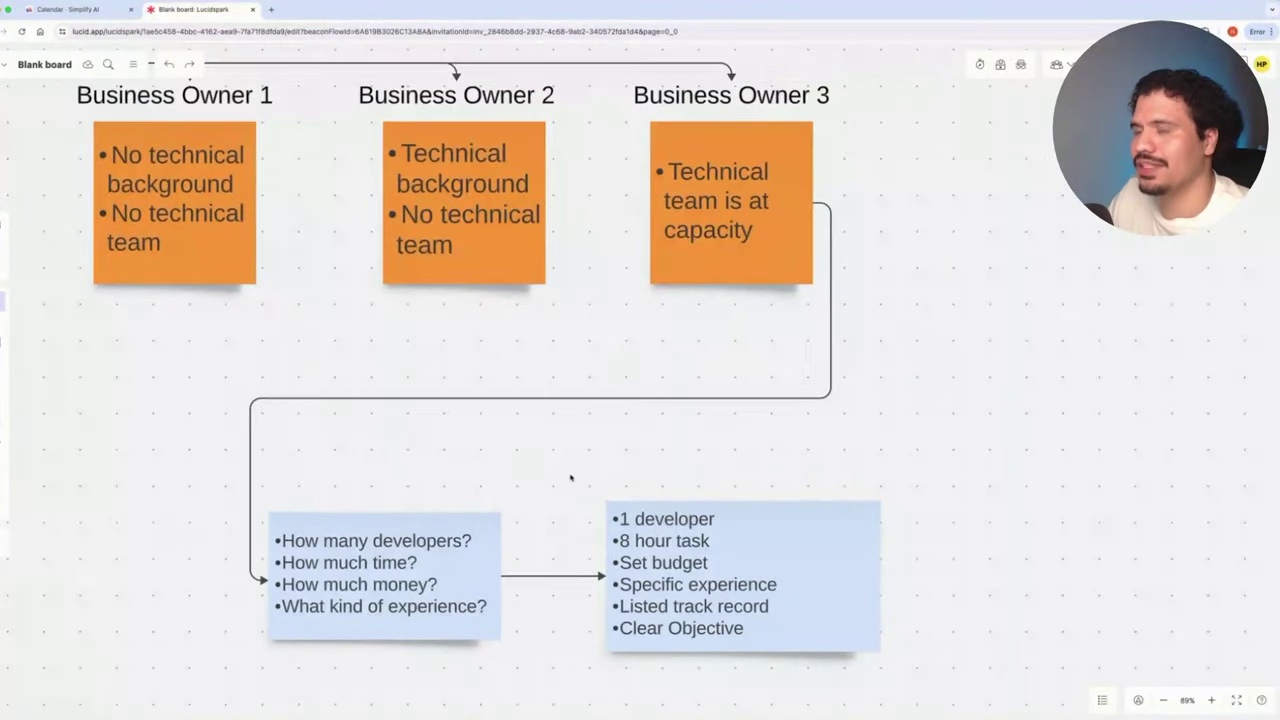
drag(571, 414, 770, 45)
scroll(690, 320, up, 5)
click(628, 368)
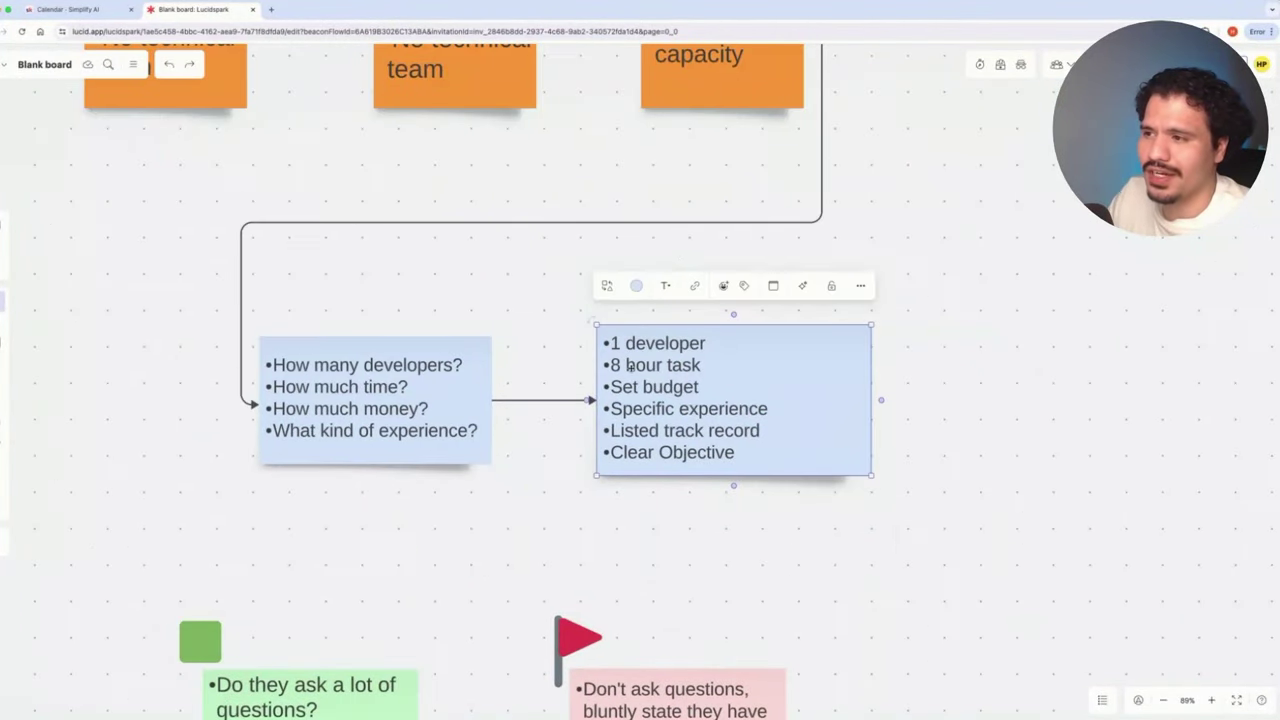
click(628, 368)
click(628, 368)
drag(610, 366, 757, 374)
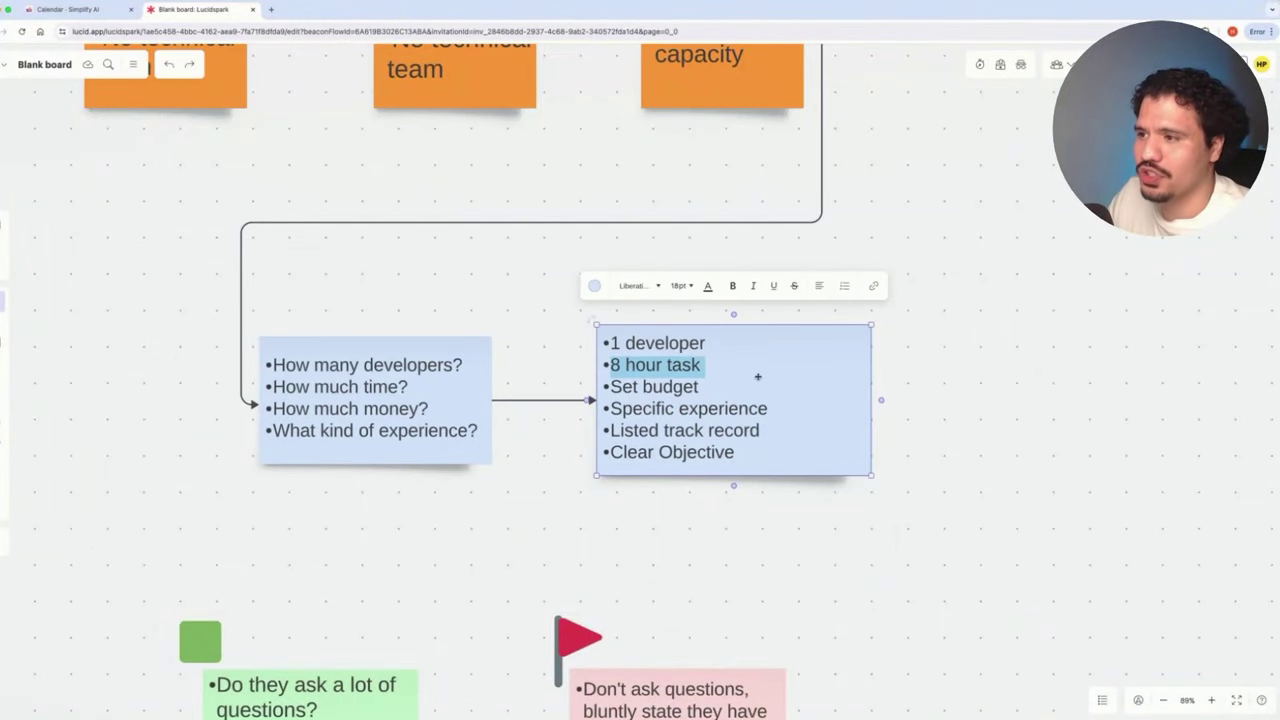
scroll(446, 523, down, 5)
scroll(446, 523, left, 3)
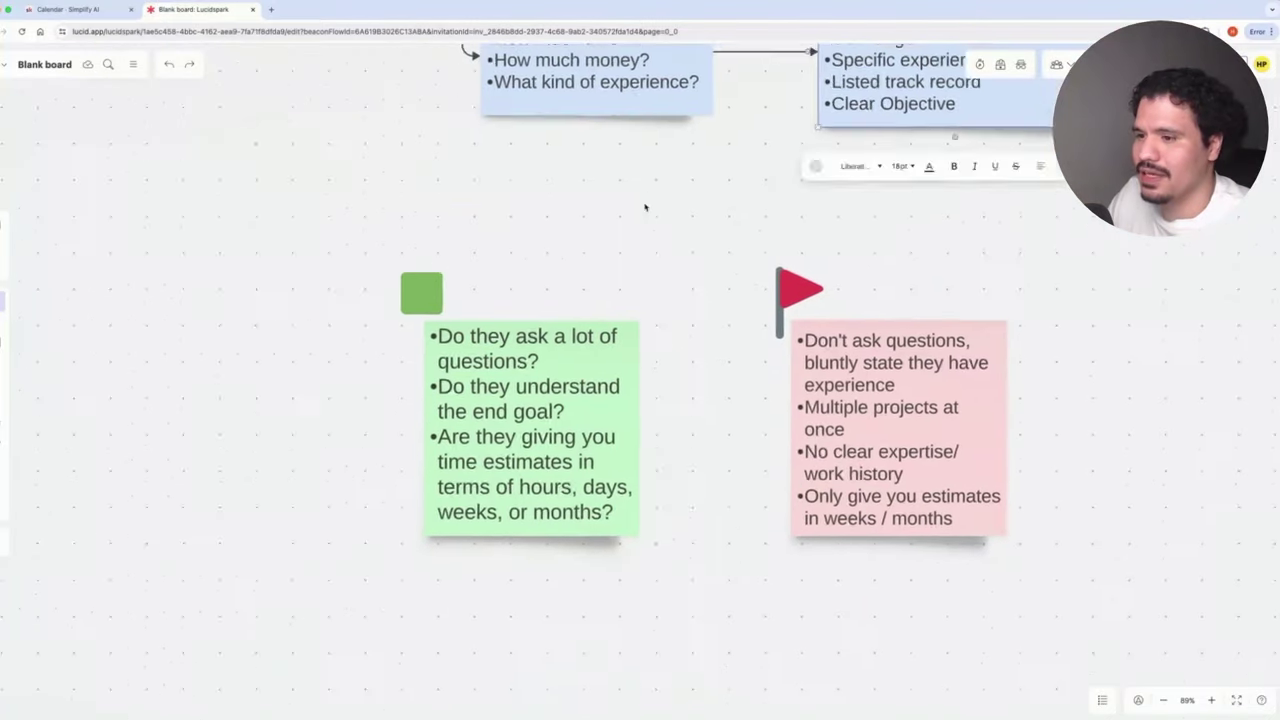
scroll(597, 421, right, 3)
scroll(615, 427, up, 3)
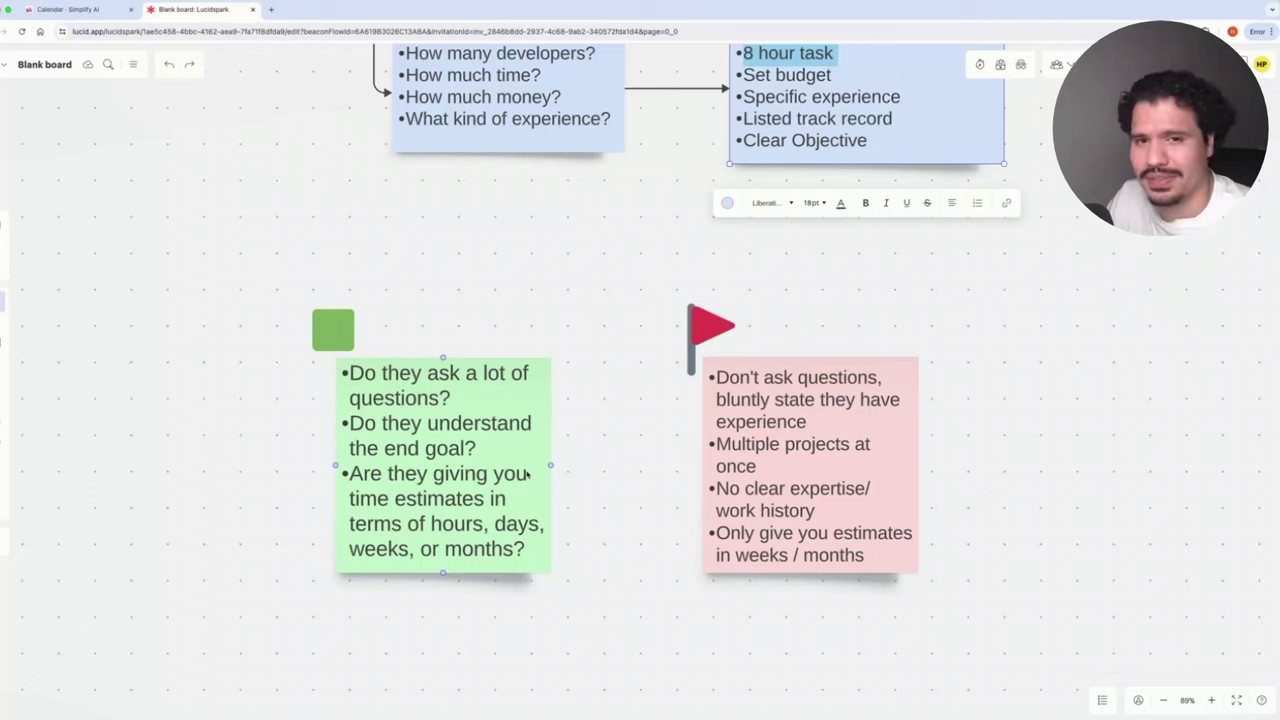
click(527, 475)
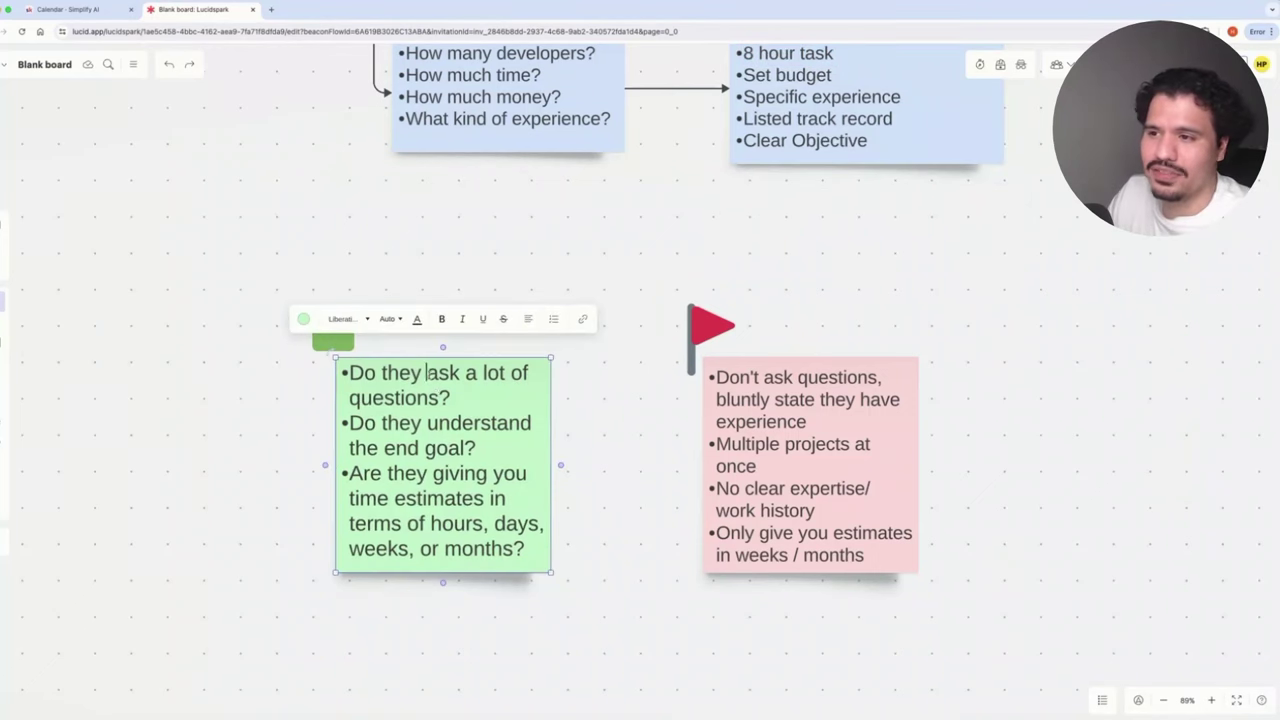
click(451, 397)
drag(451, 397, 348, 372)
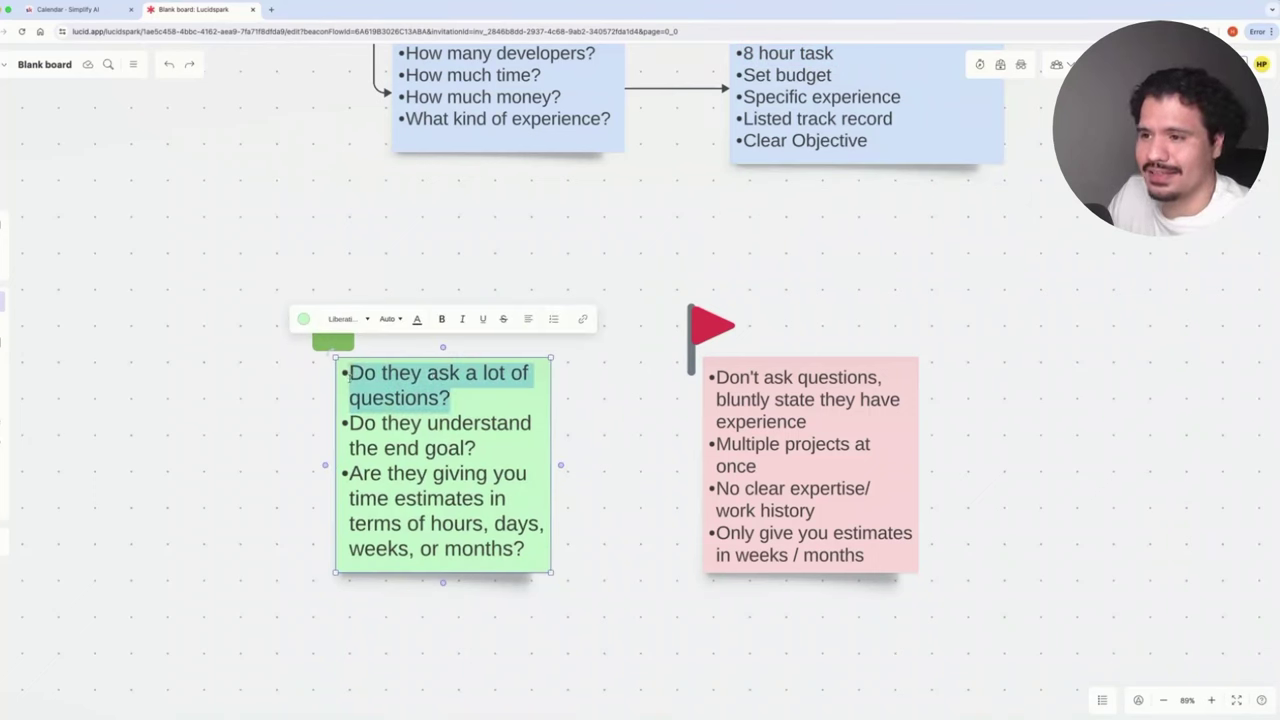
drag(478, 448, 343, 428)
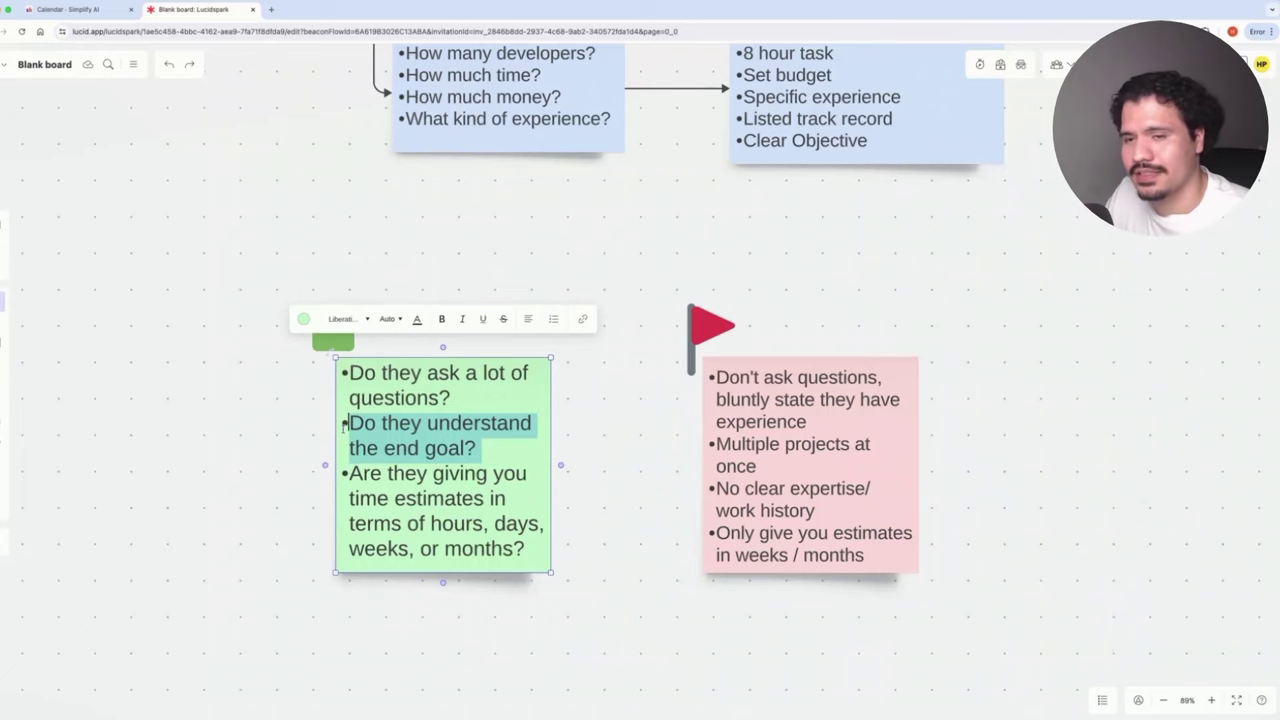
scroll(500, 410, right, 3)
click(613, 398)
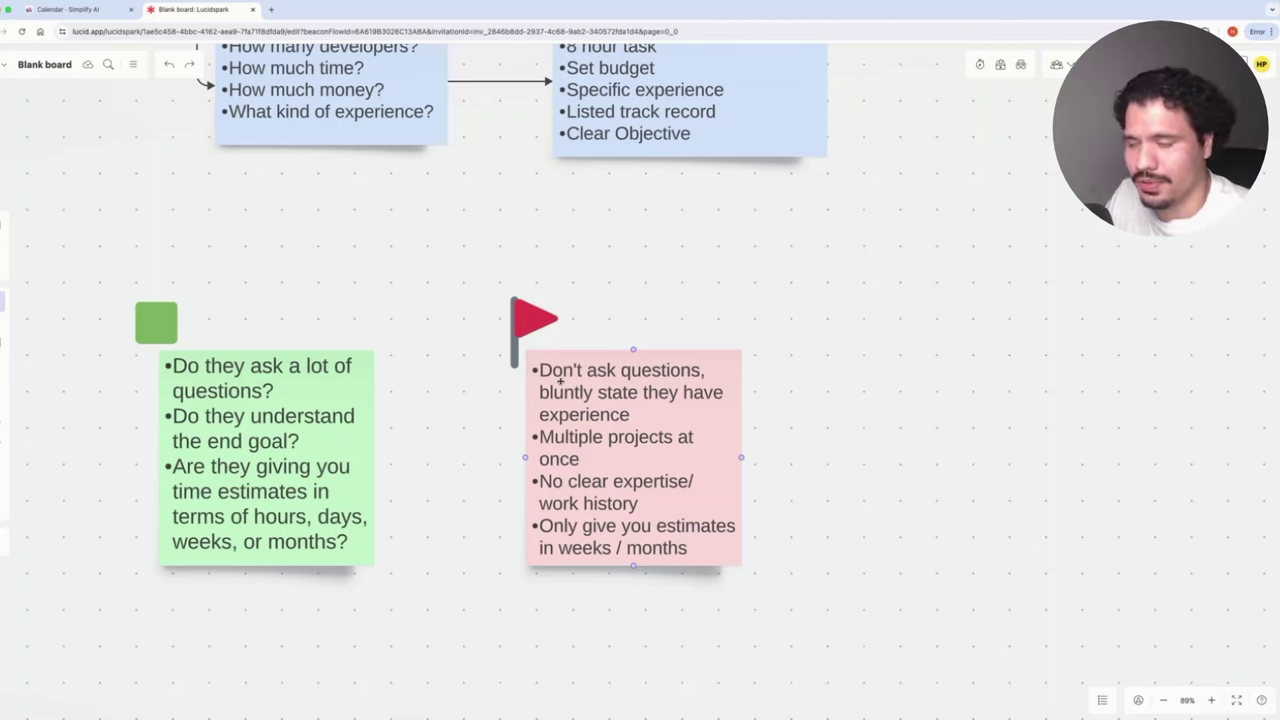
triple_click(528, 442)
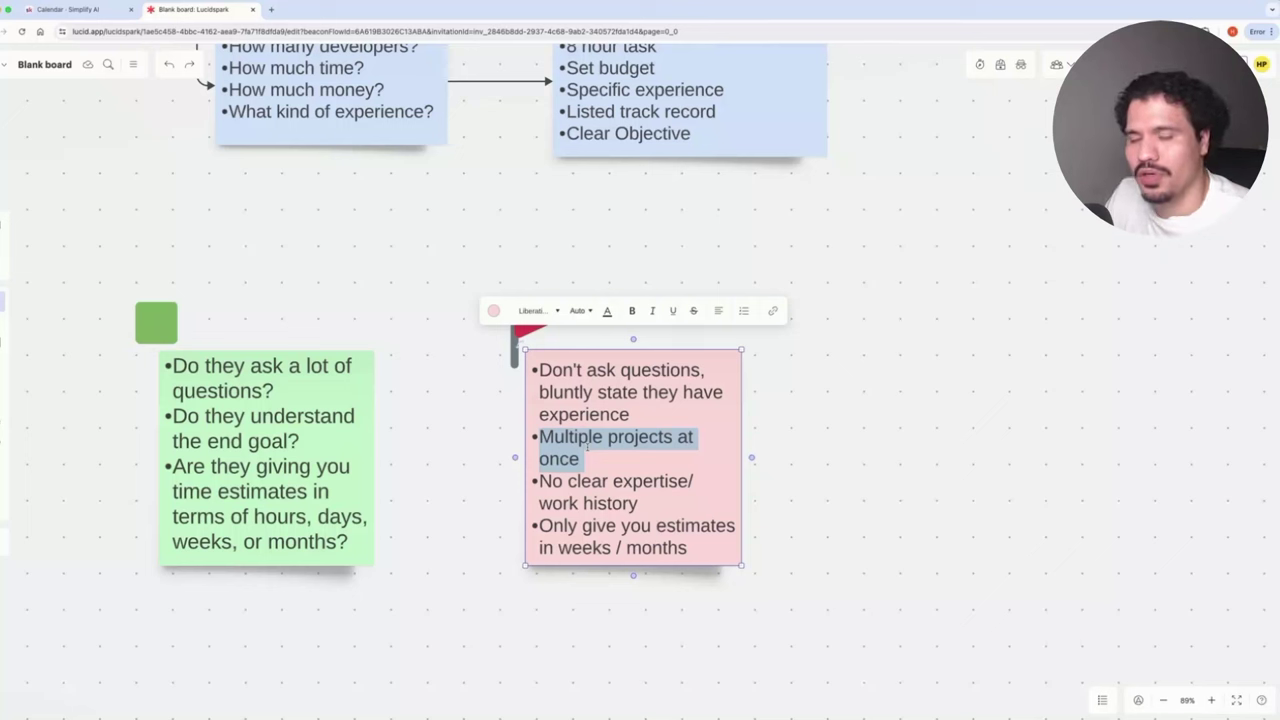
click(585, 460)
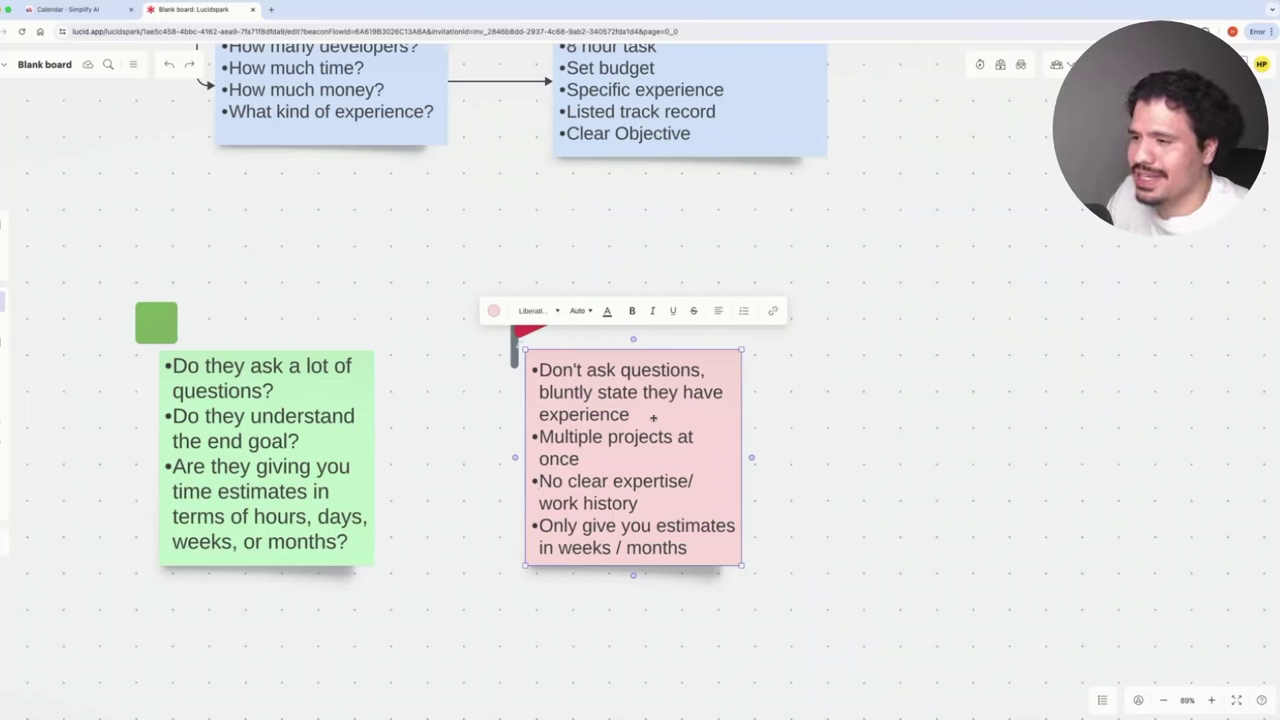
click(569, 460)
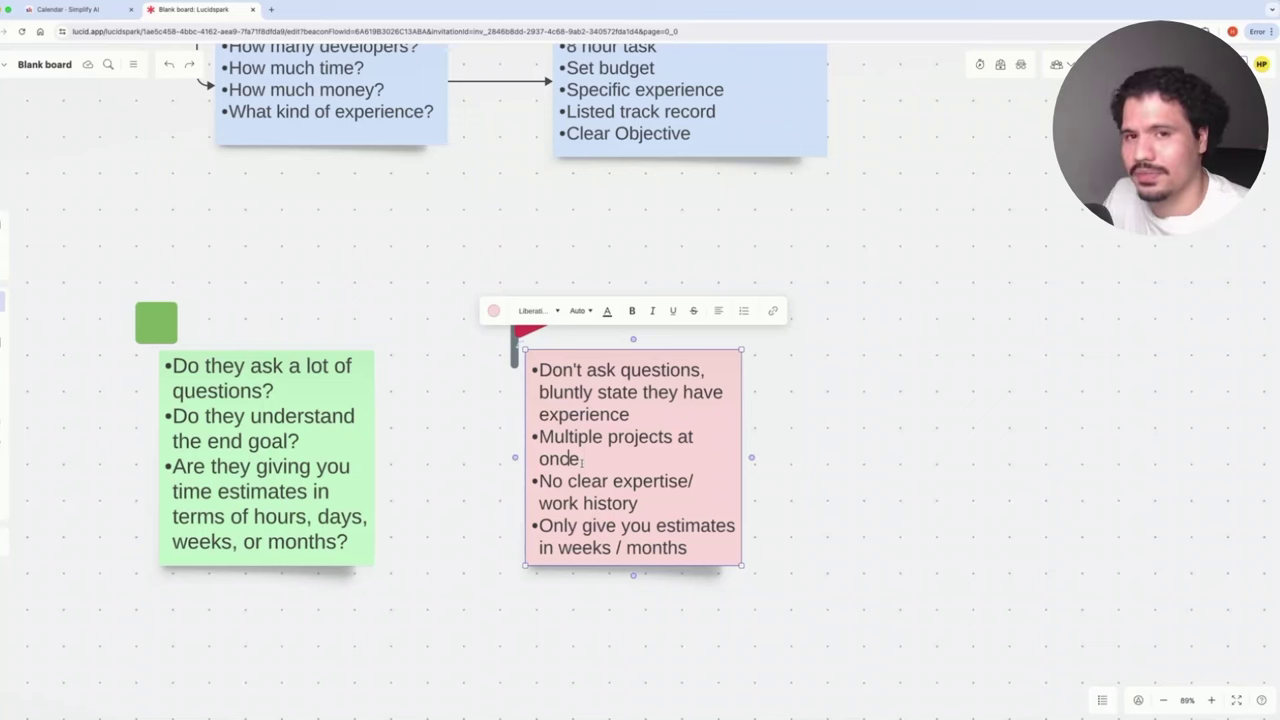
drag(641, 504, 539, 481)
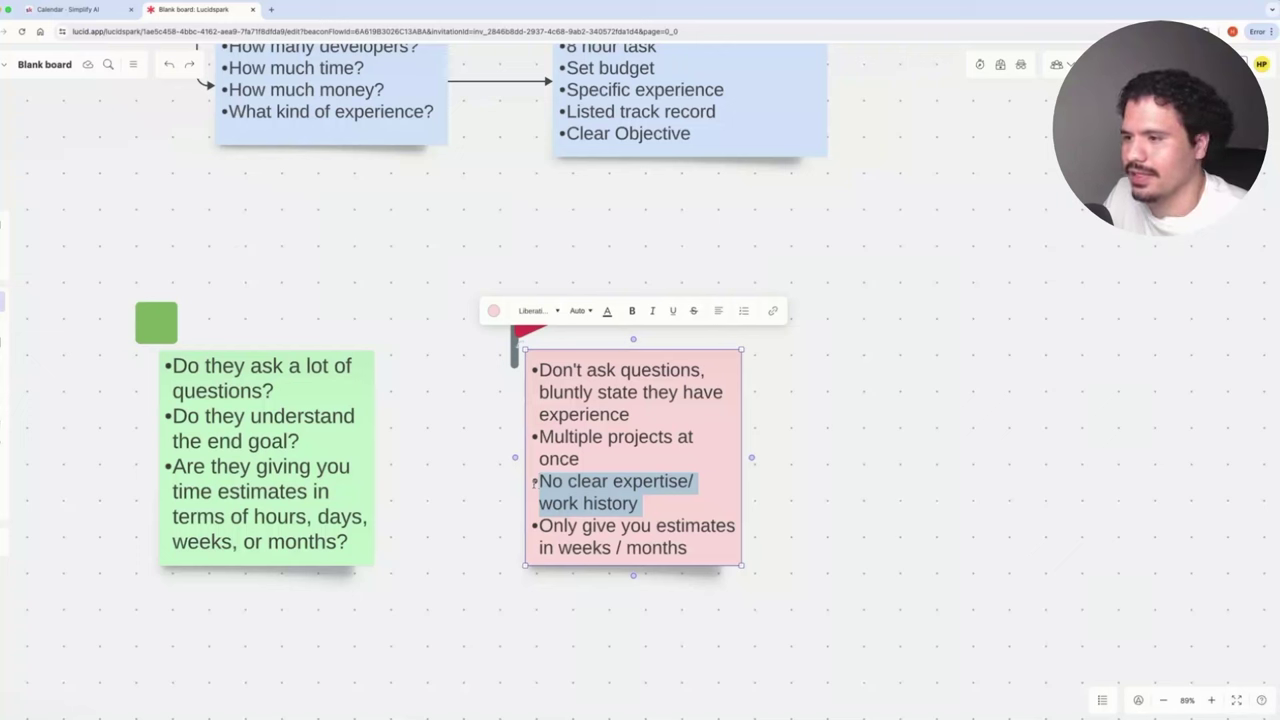
drag(690, 548, 533, 526)
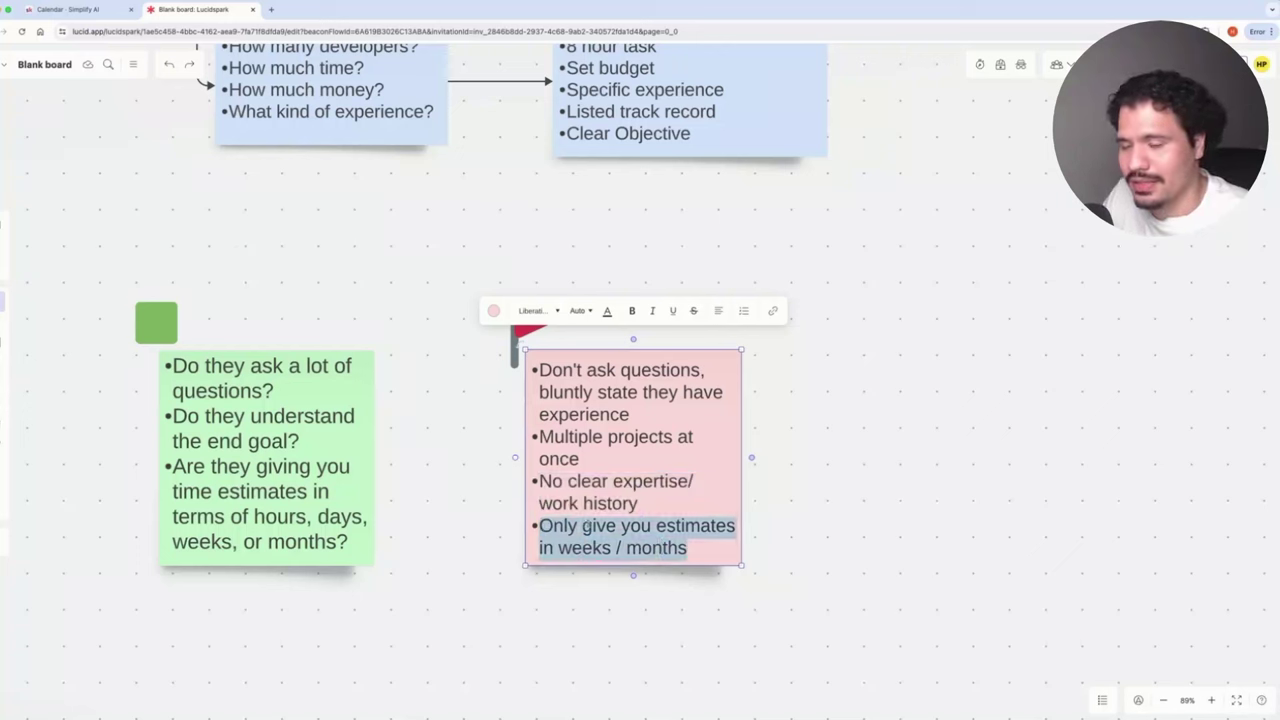
click(623, 541)
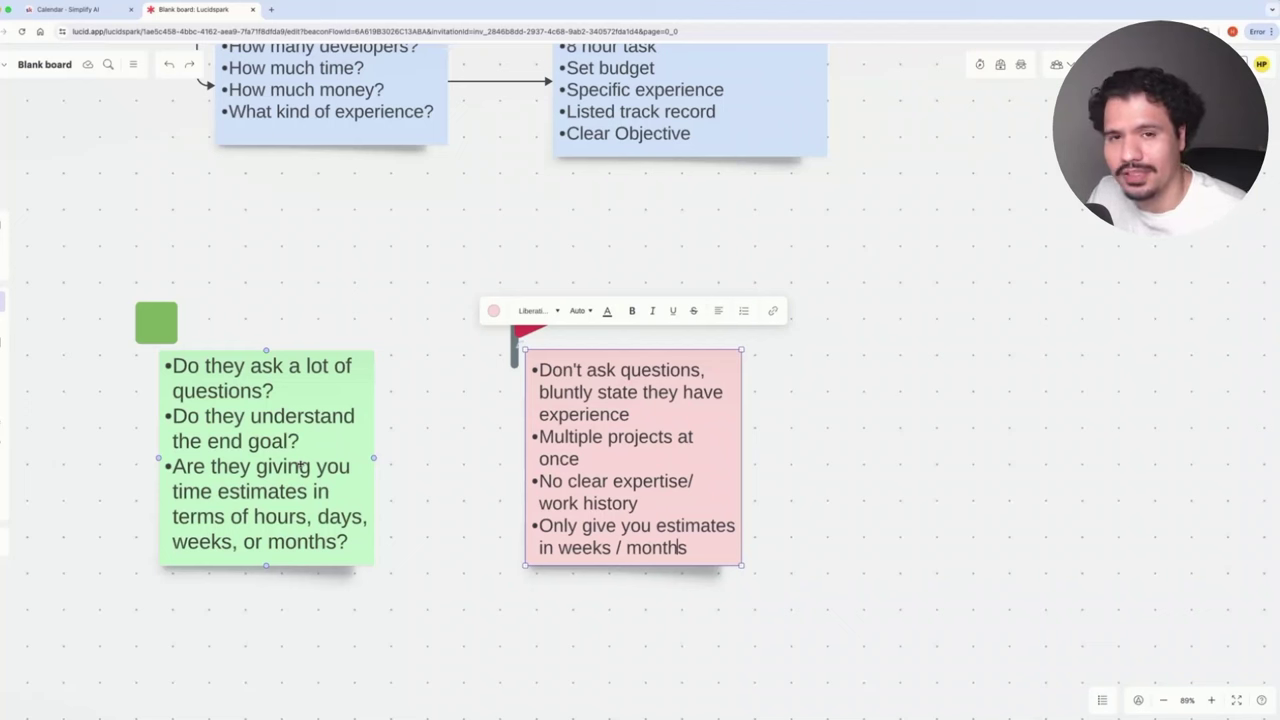
Finish editing the pink note and switch to the Calendly 30 Minute Meeting tab
key(Escape)
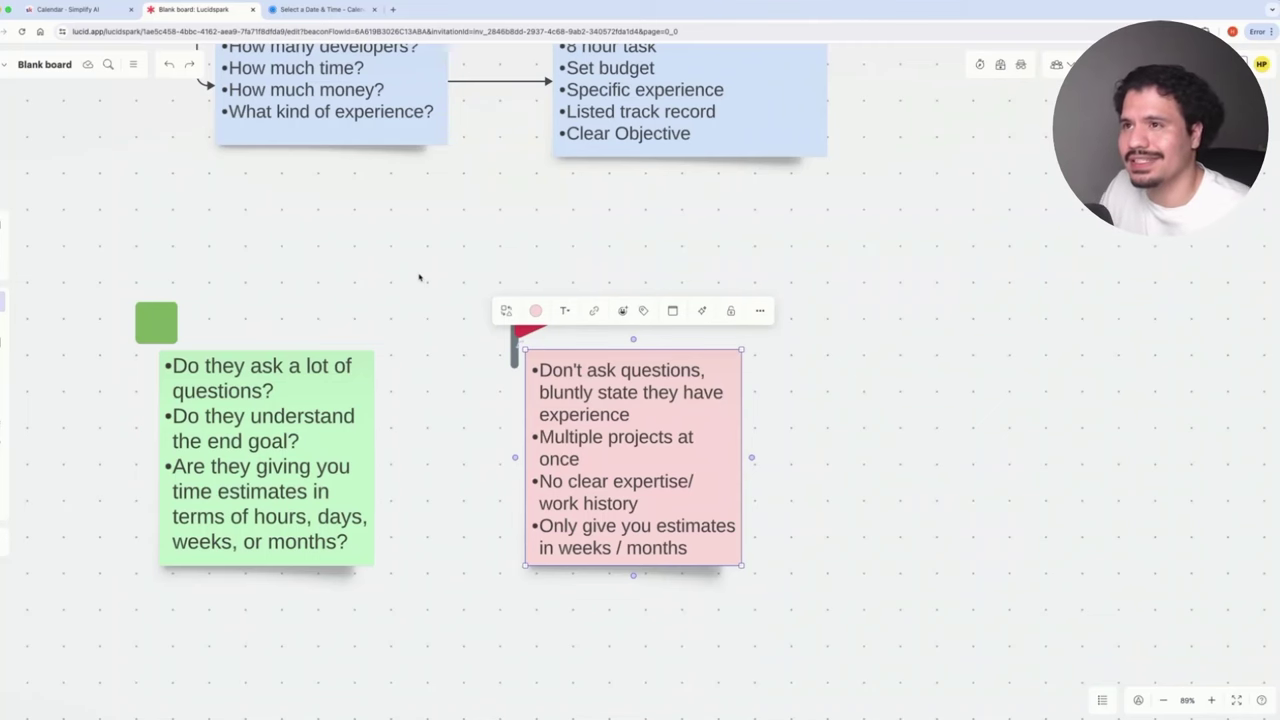
click(318, 10)
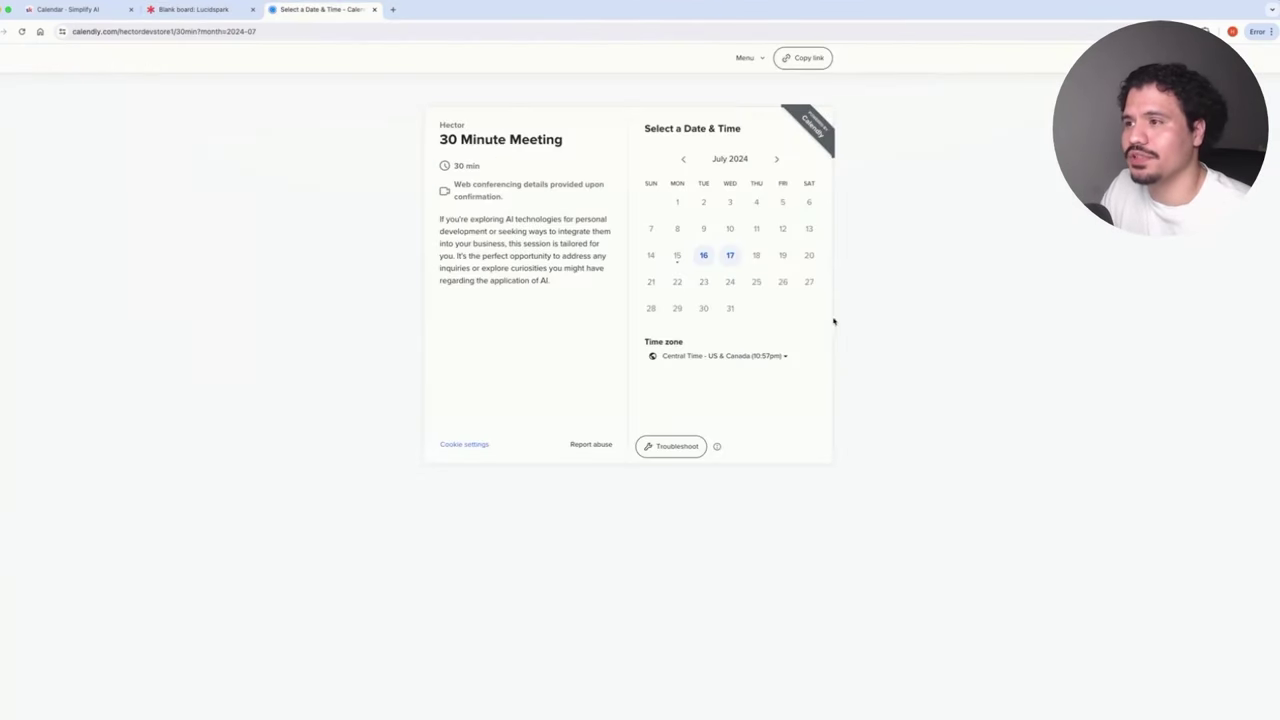